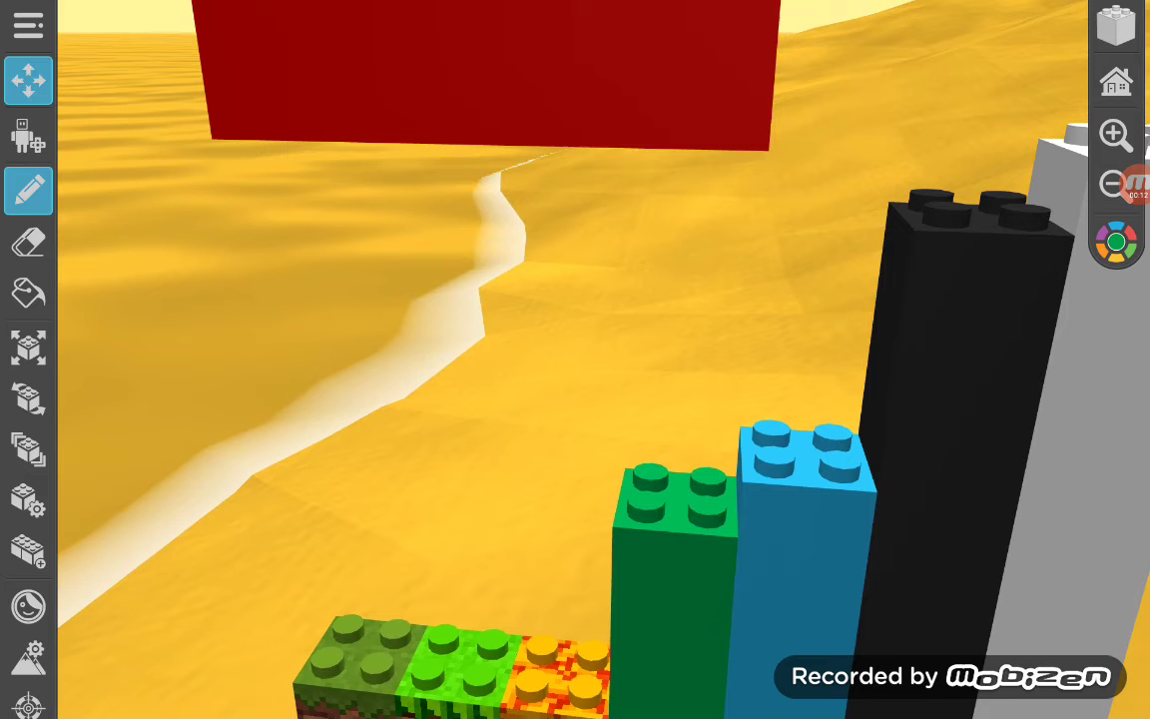
- Lower the long red brick one step with the Move tool and orbit to horizon level
click(28, 346)
click(475, 64)
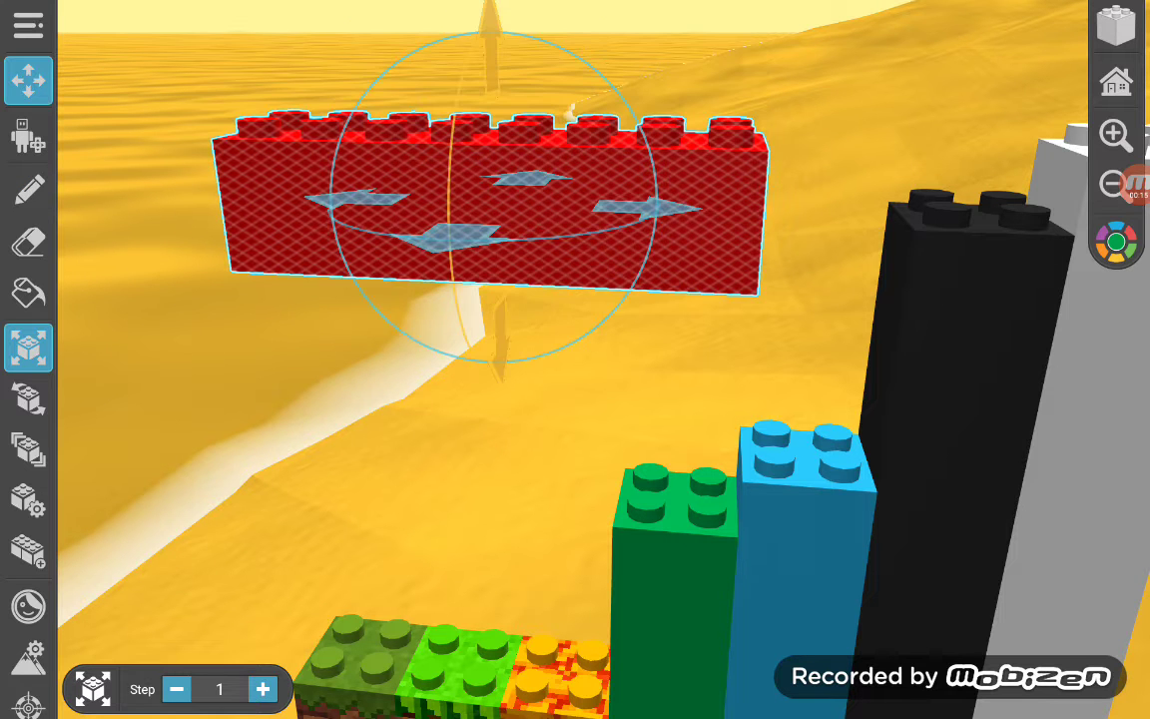
click(496, 334)
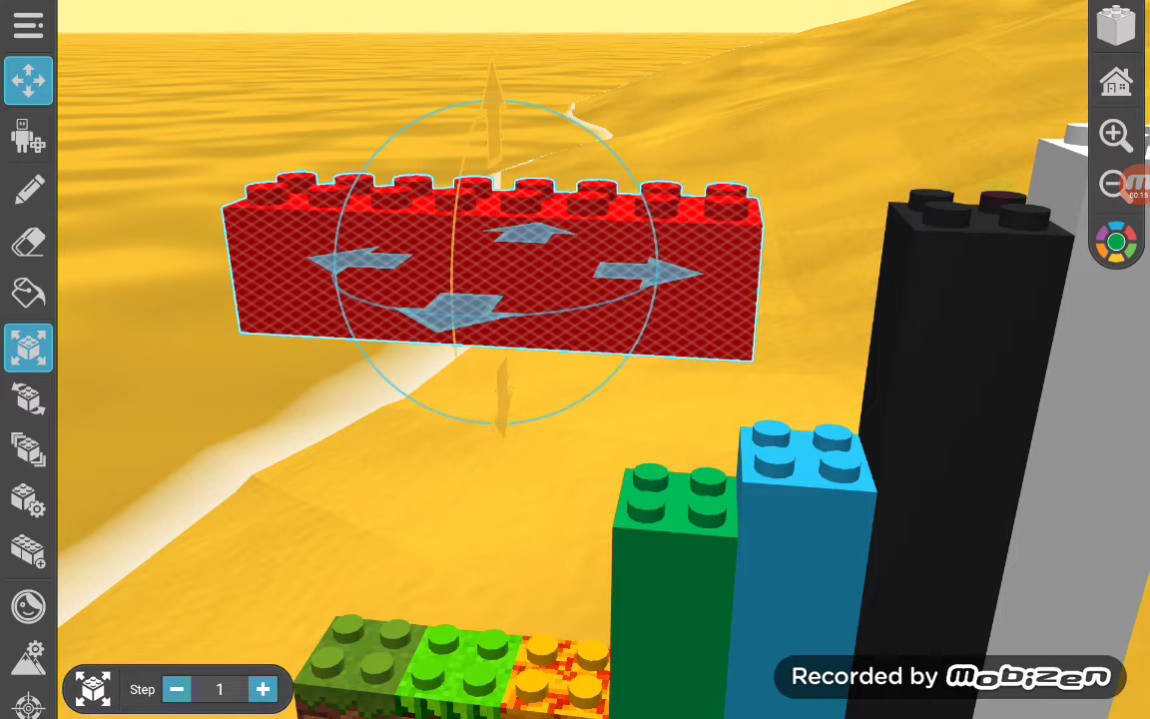
drag(499, 499, 439, 399)
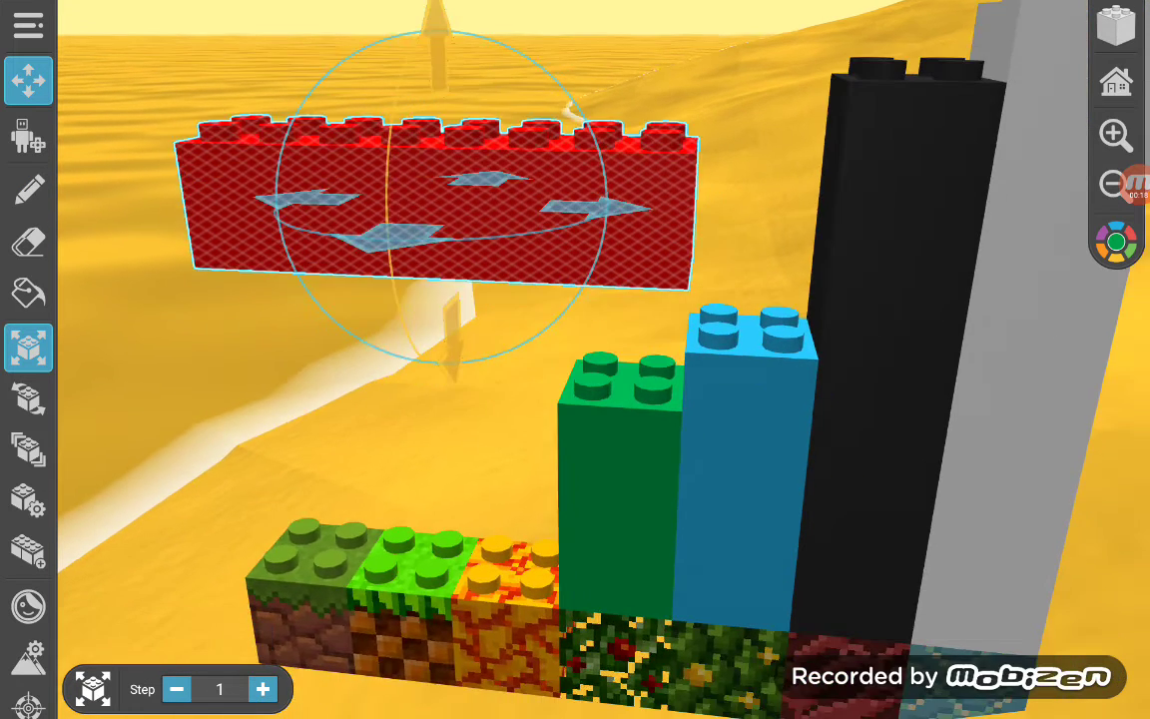
drag(599, 399, 599, 499)
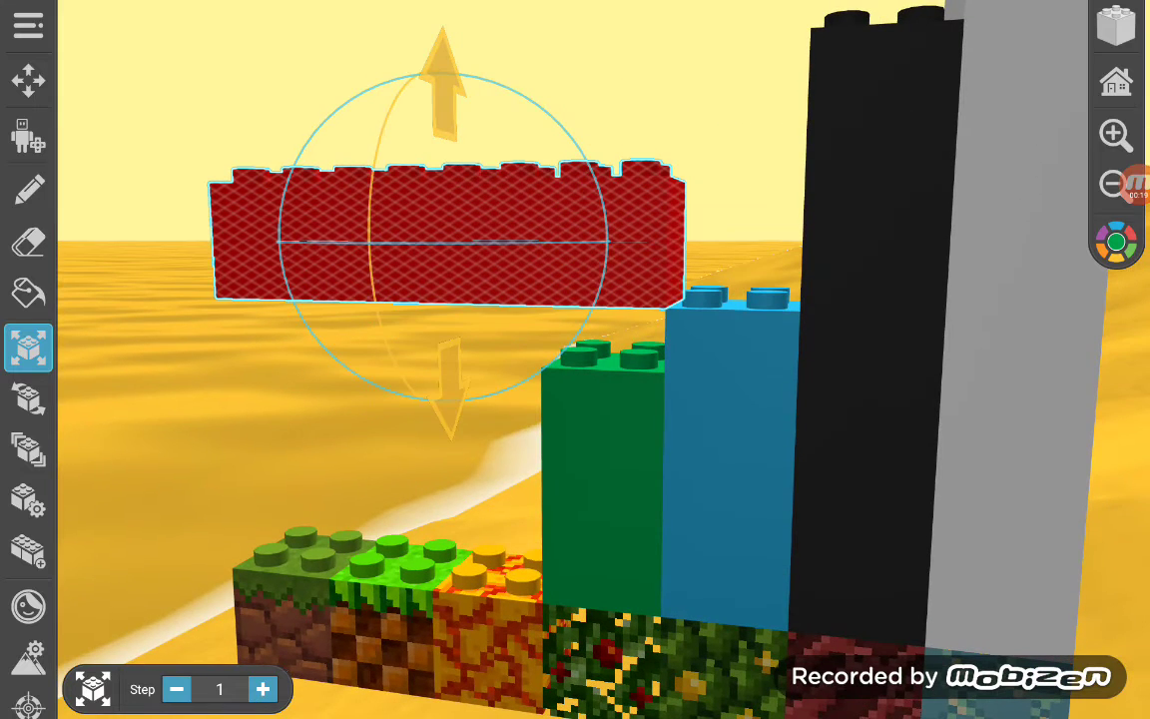
- Select the green column with the single-brick tool, view the scene from above, and return to the pencil
click(28, 449)
click(604, 479)
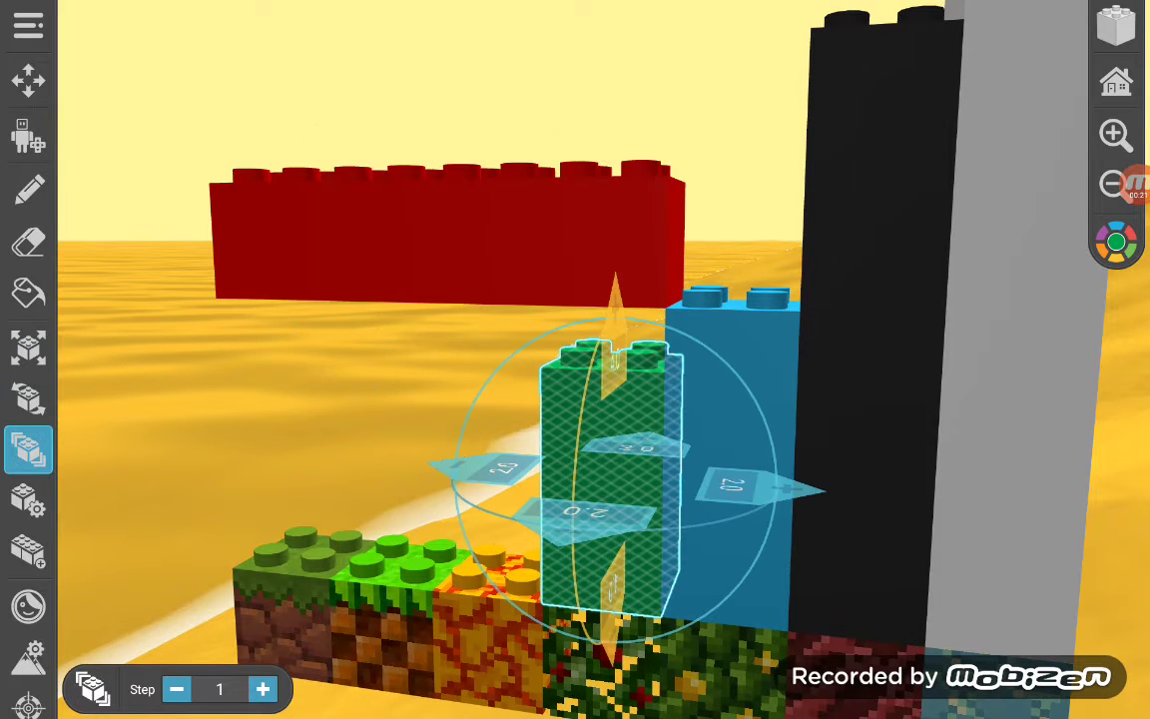
drag(499, 299, 499, 400)
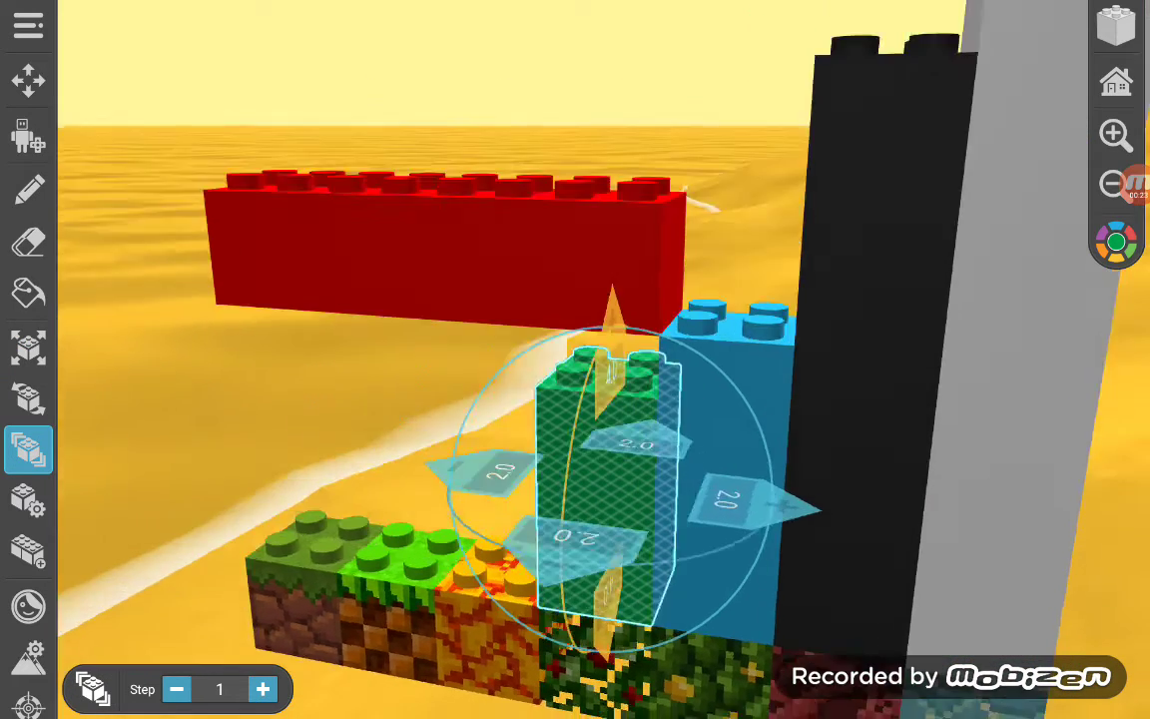
drag(499, 299, 499, 449)
click(28, 190)
scroll(575, 360, down, 3)
scroll(575, 359, down, 3)
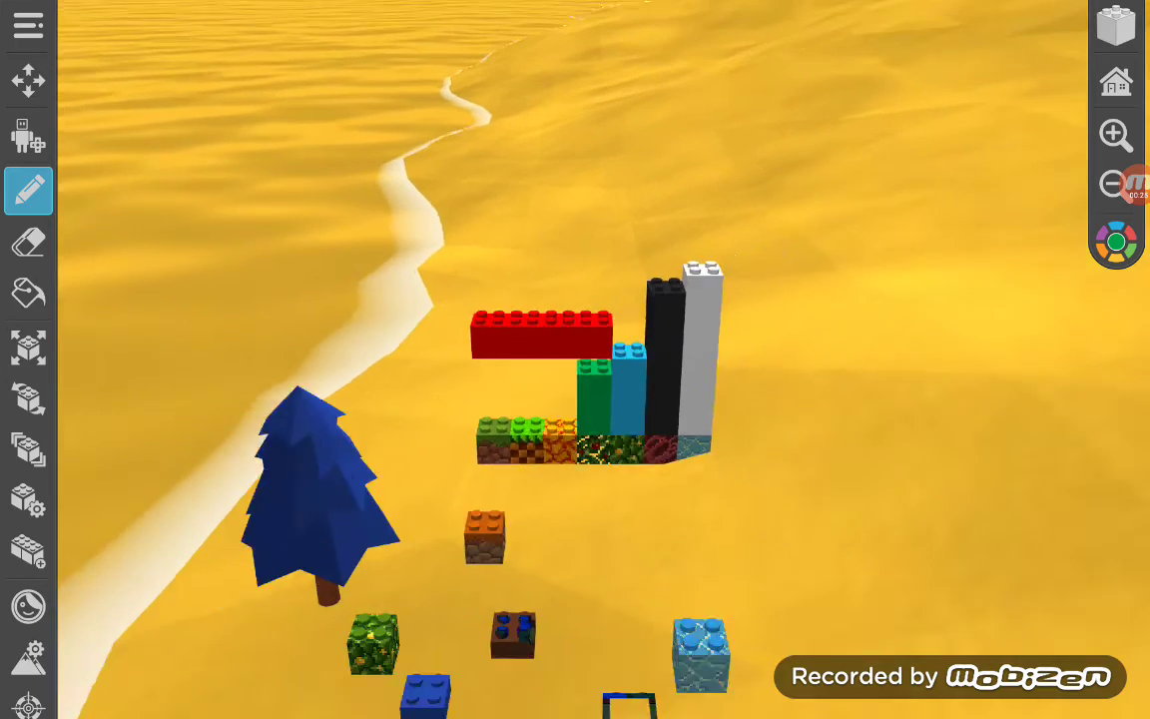
scroll(575, 359, down, 2)
- Move the lava brick apart onto the open sand at right
mouse_move(799, 449)
mouse_down()
mouse_move(798, 370)
mouse_move(809, 369)
mouse_up()
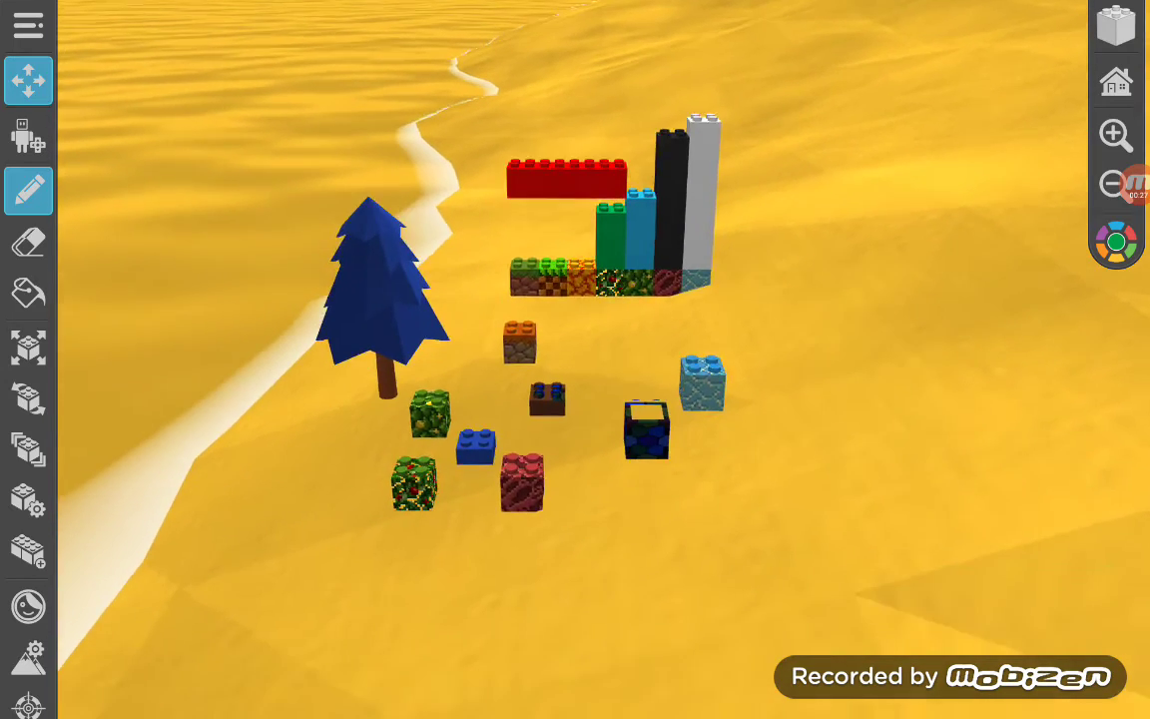
mouse_move(799, 299)
mouse_down()
mouse_move(799, 374)
mouse_move(739, 469)
mouse_up()
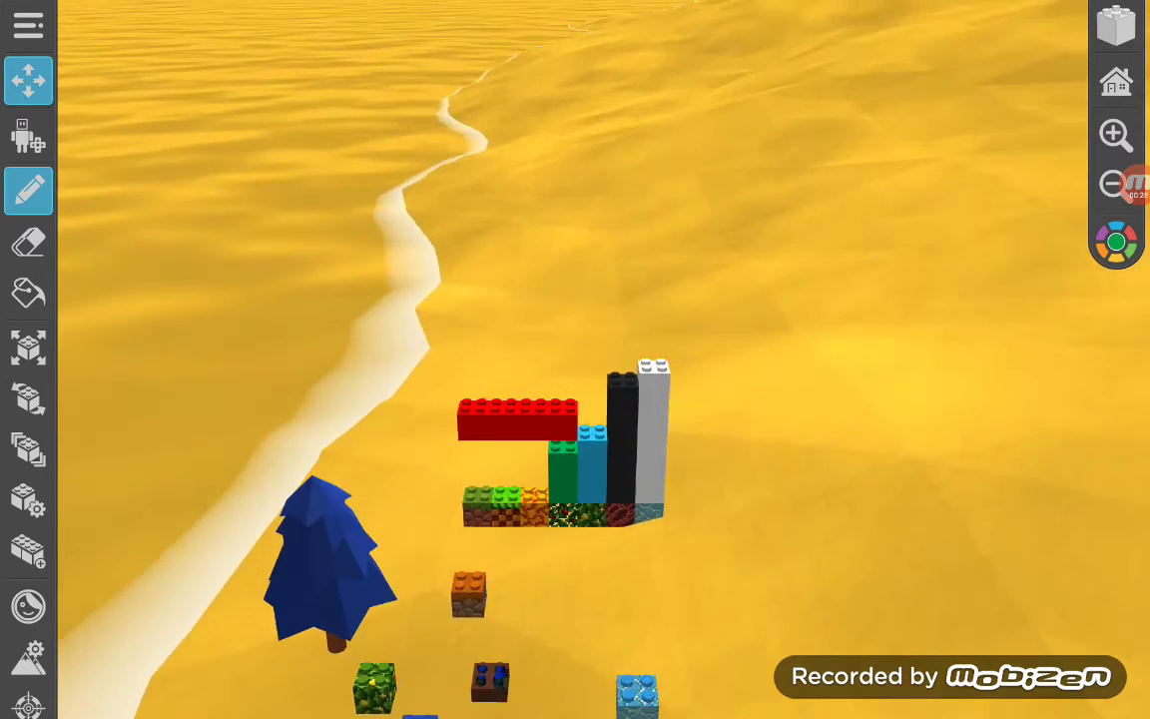
scroll(559, 449, up, 3)
drag(599, 450, 679, 409)
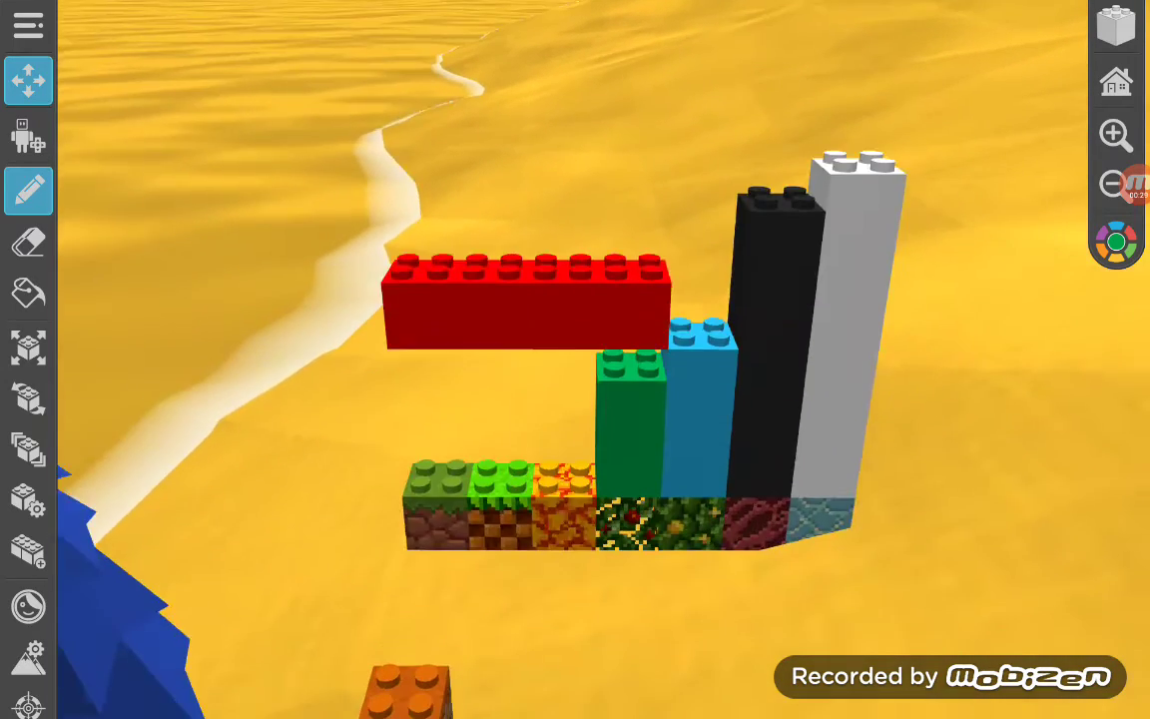
scroll(619, 350, up, 3)
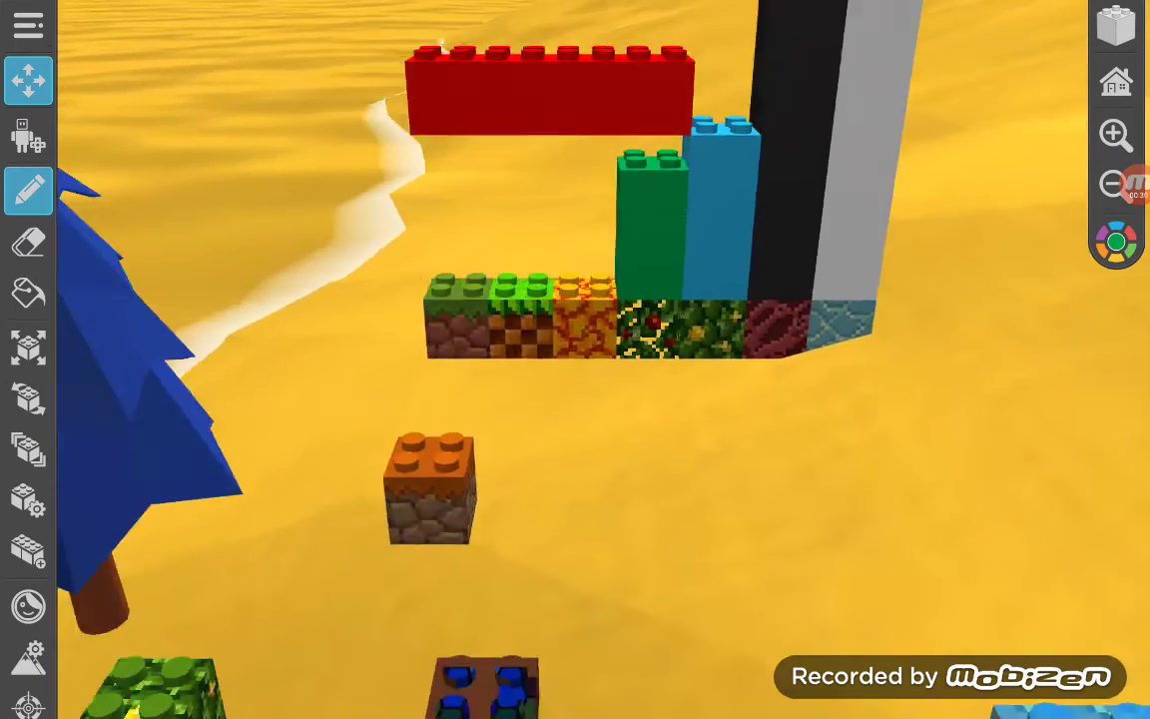
scroll(574, 359, down, 5)
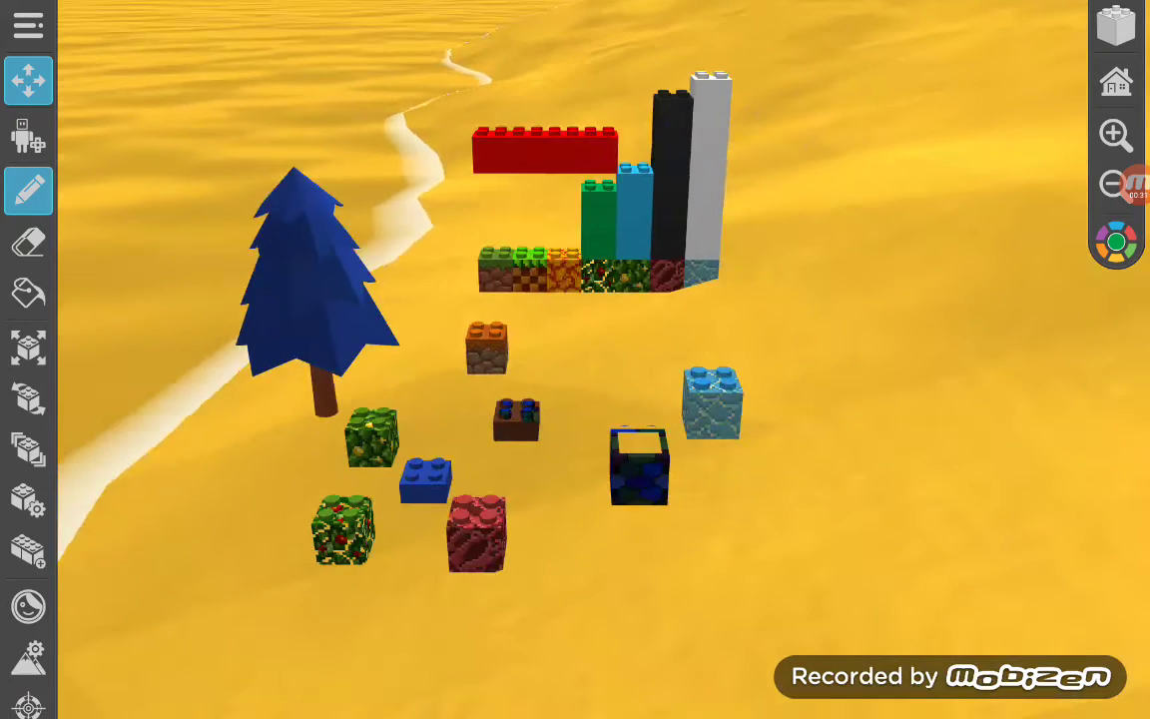
mouse_move(699, 499)
mouse_down()
mouse_move(699, 349)
mouse_move(758, 400)
mouse_up()
click(28, 344)
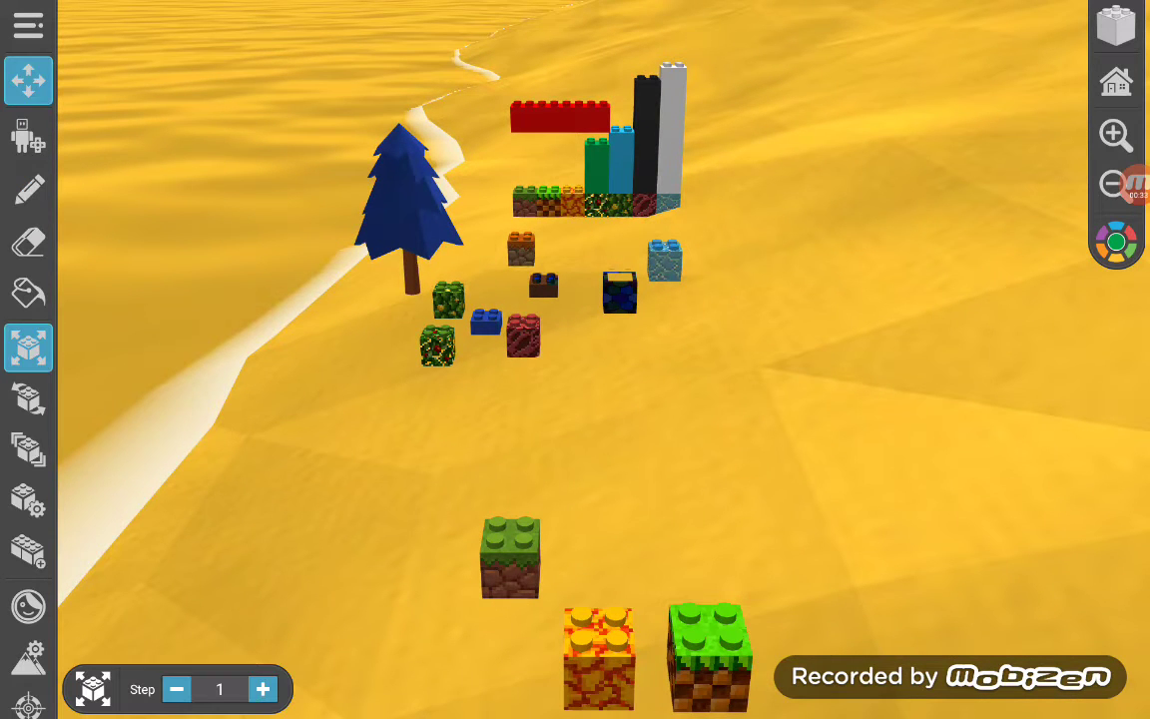
click(599, 658)
mouse_move(599, 659)
mouse_down()
mouse_move(590, 384)
mouse_move(726, 442)
mouse_move(759, 392)
mouse_move(908, 351)
mouse_move(864, 384)
mouse_up()
- Select the eraser, then choose lava as the building brick from the catalogue
click(28, 241)
click(1115, 26)
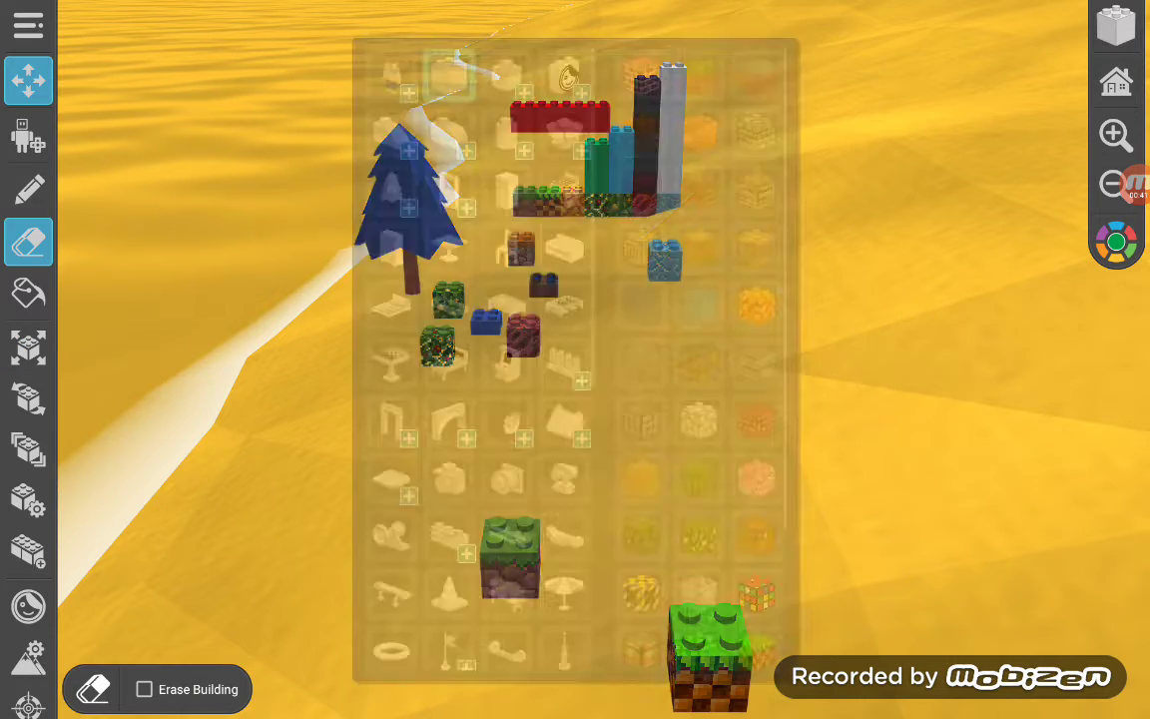
click(765, 301)
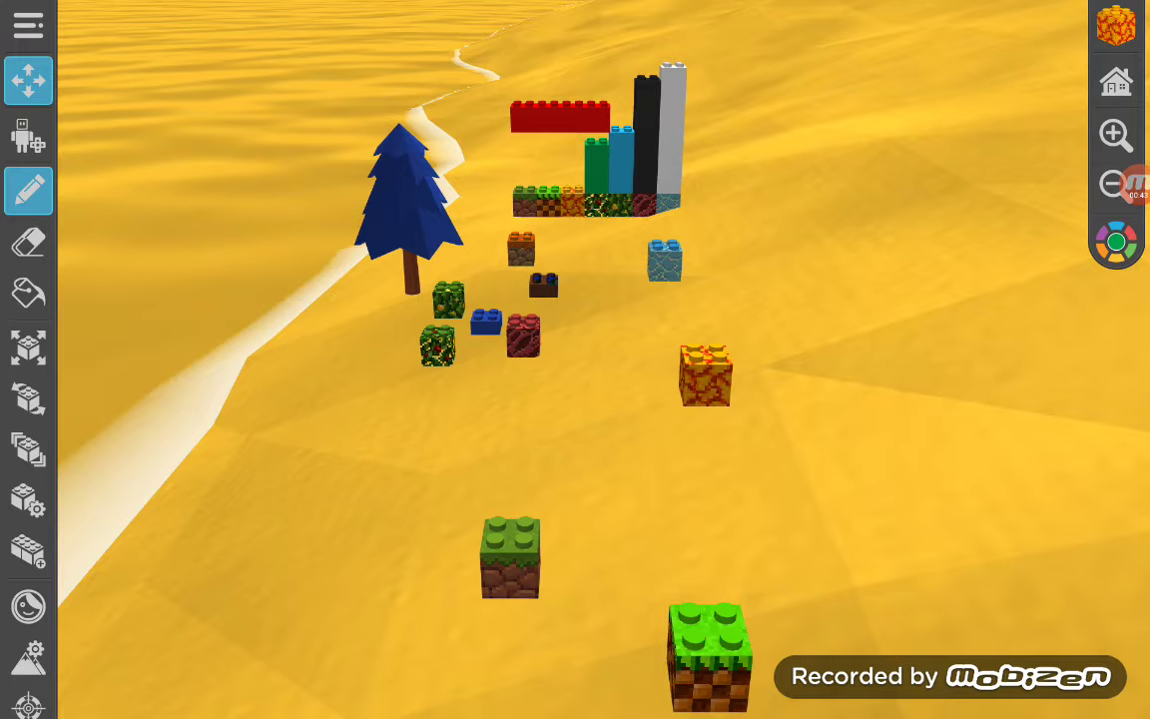
- Move the lava brick next to the blue brick
click(28, 346)
click(705, 374)
drag(704, 374, 1098, 439)
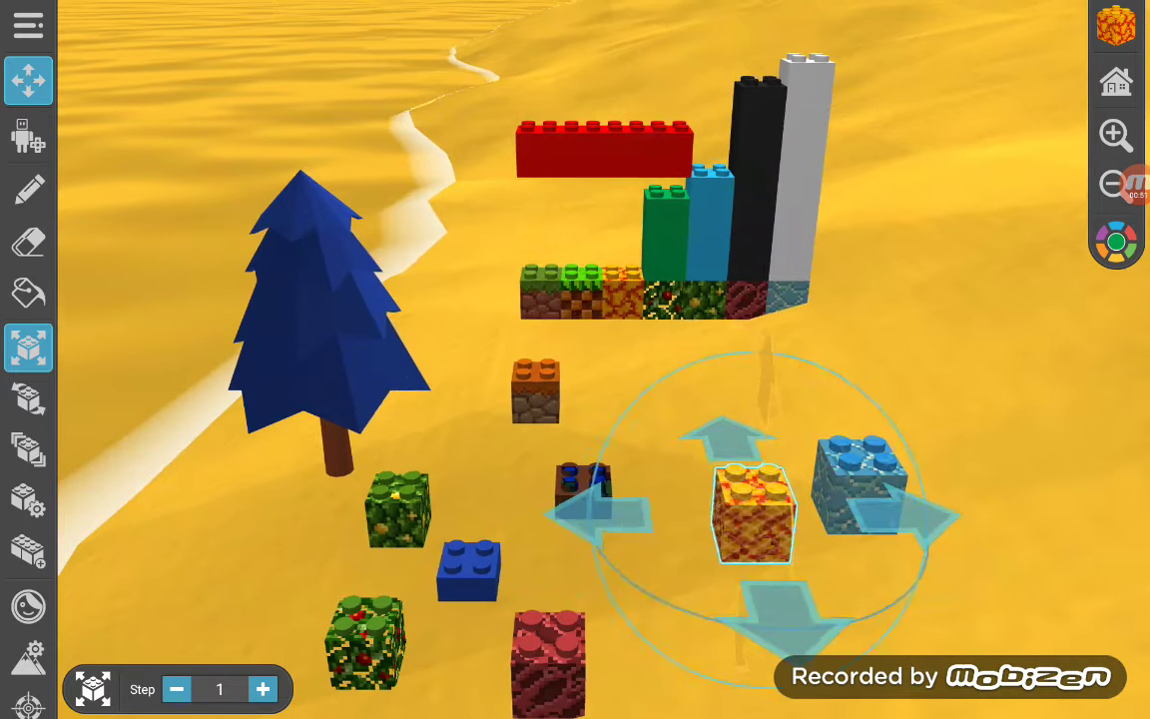
mouse_move(754, 514)
mouse_down()
mouse_move(692, 416)
mouse_move(657, 392)
mouse_move(667, 454)
mouse_move(713, 521)
mouse_up()
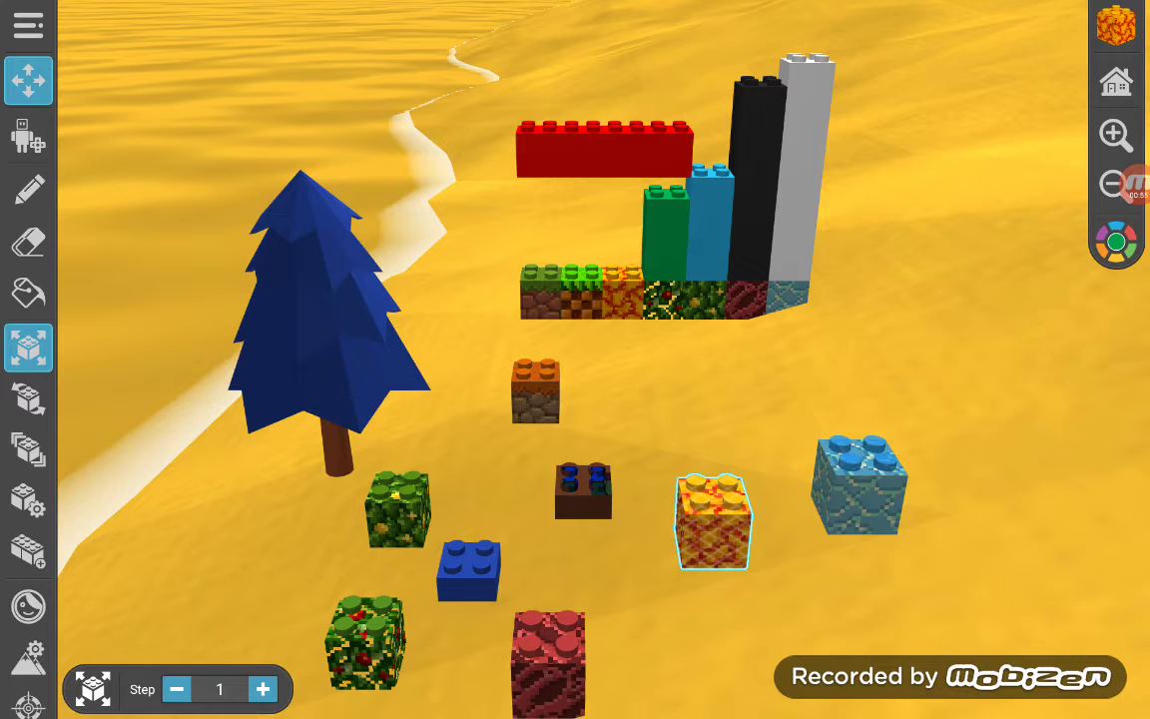
- Place a wood brick and drag it beside the orange-topped stone brick near the tree
click(28, 190)
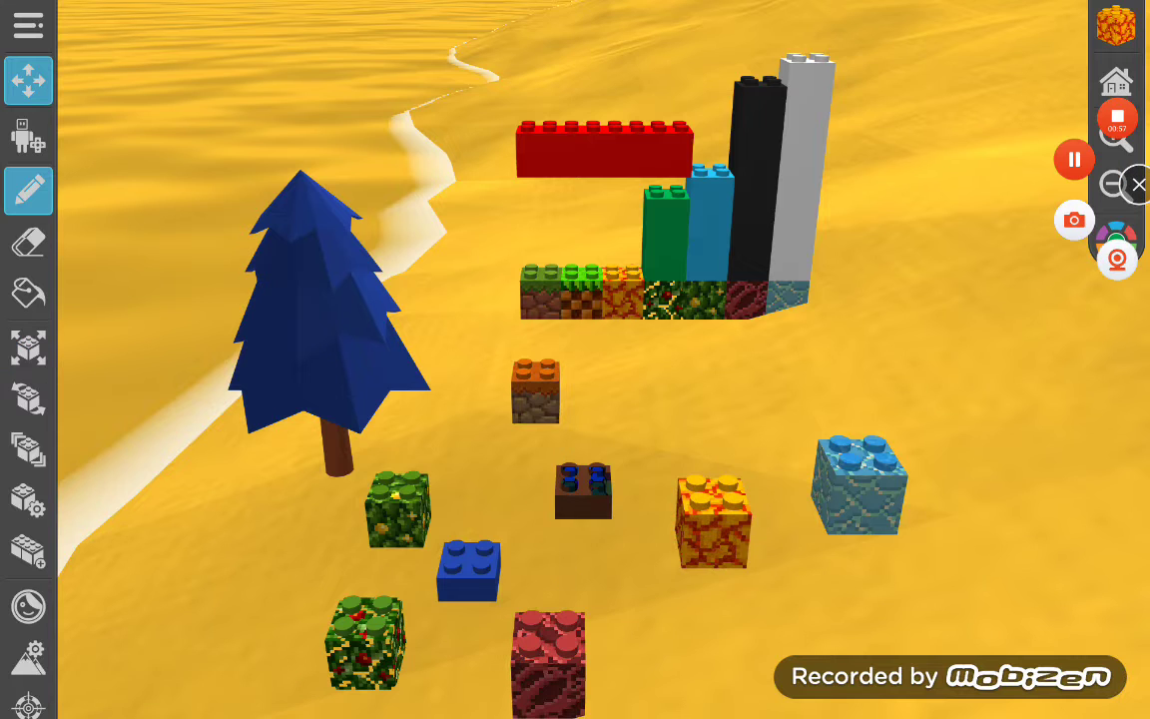
click(829, 539)
click(28, 345)
click(878, 499)
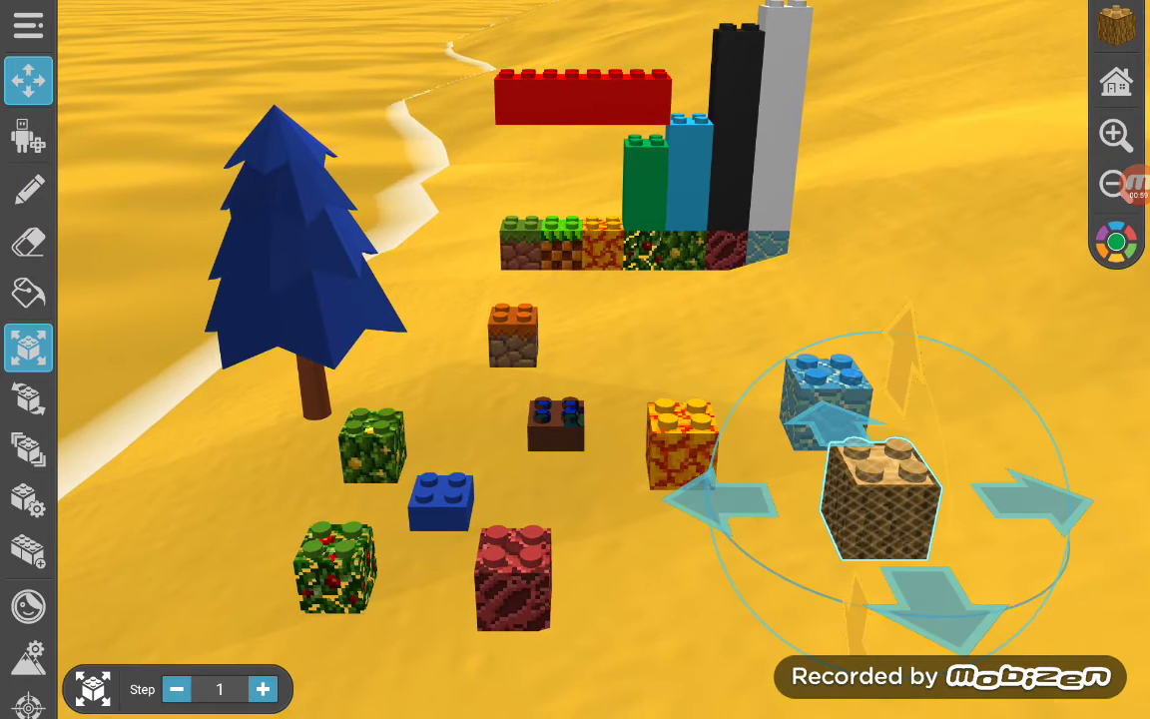
scroll(779, 419, down, 1)
scroll(779, 419, up, 5)
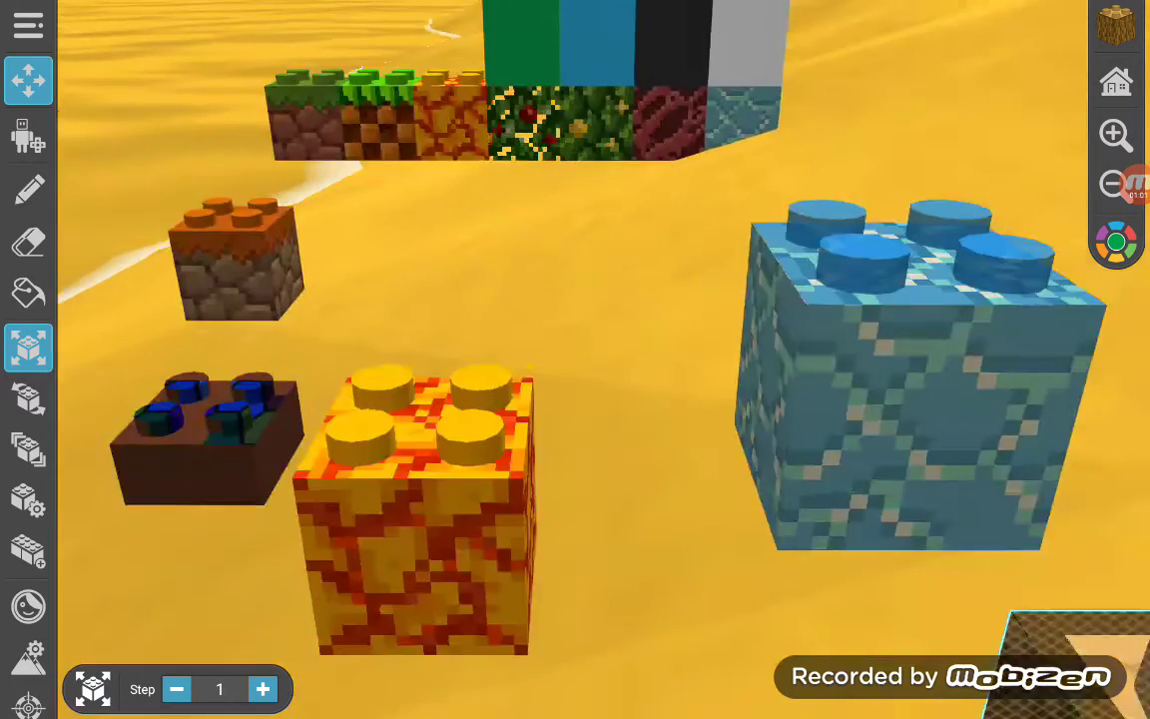
scroll(778, 419, up, 3)
drag(898, 399, 678, 400)
mouse_move(399, 400)
mouse_down()
mouse_move(719, 399)
mouse_move(579, 399)
mouse_up()
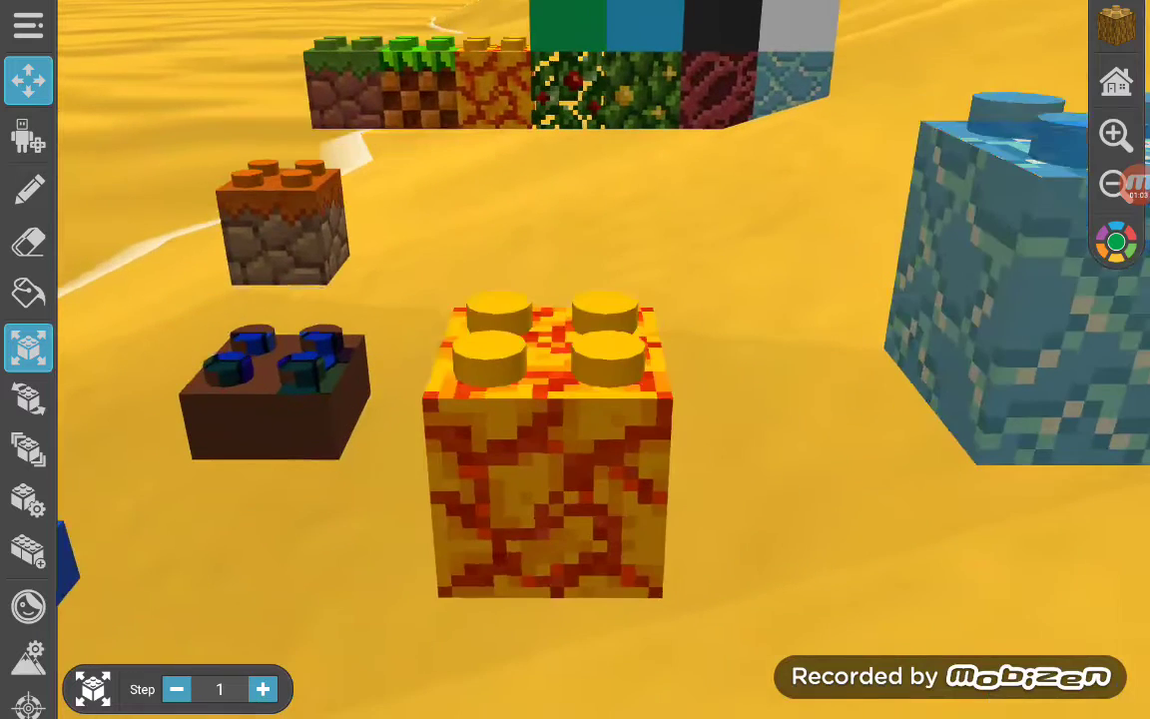
scroll(575, 359, down, 5)
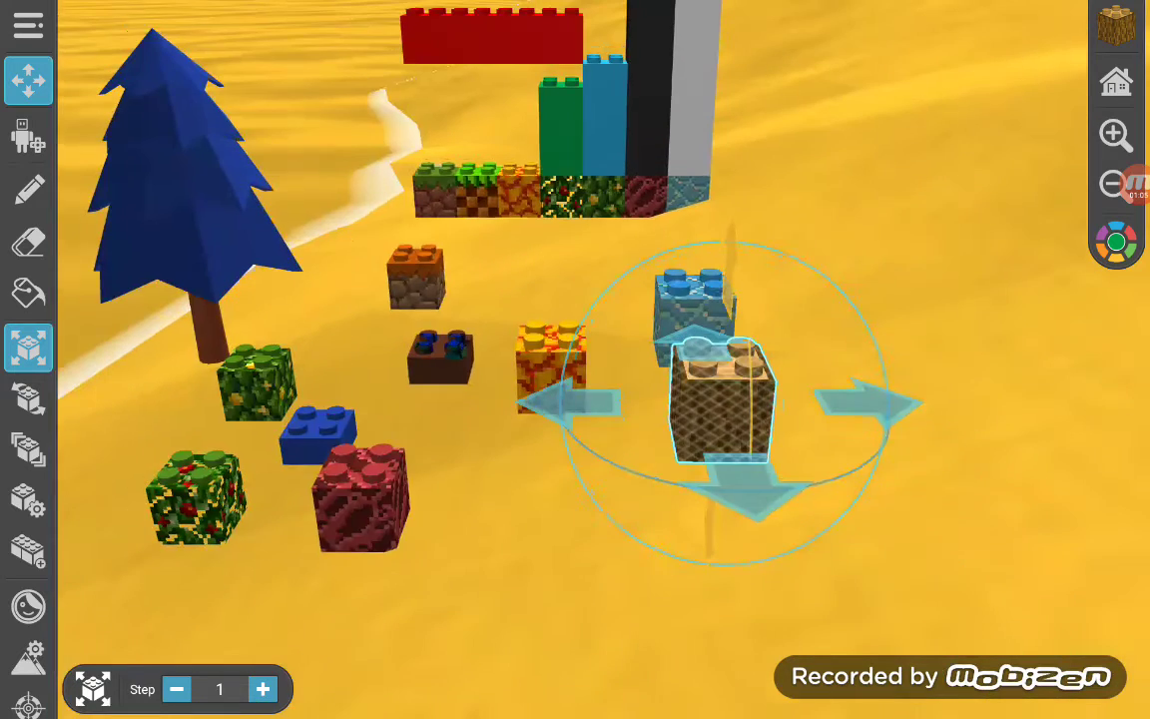
mouse_move(721, 399)
mouse_down()
mouse_move(629, 416)
mouse_move(362, 410)
mouse_move(284, 319)
mouse_move(623, 364)
mouse_move(557, 223)
mouse_move(583, 270)
mouse_move(460, 285)
mouse_up()
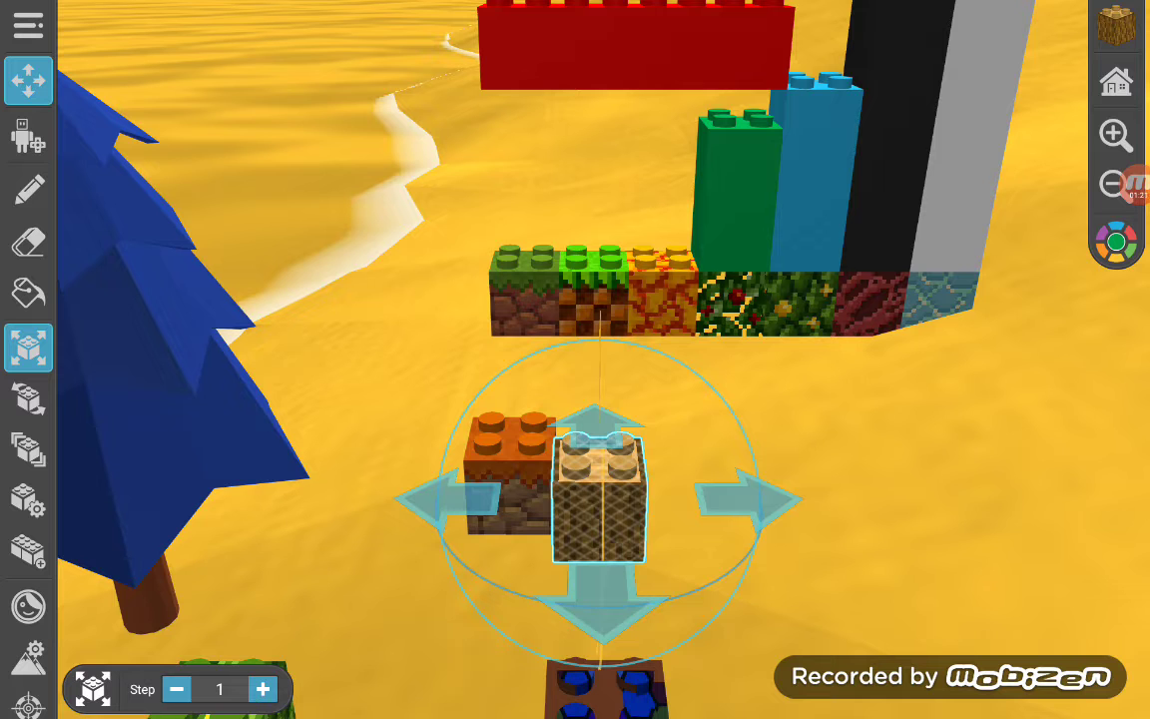
- Pick orange as the brick colour, then place and erase a wood brick on the lava block
click(28, 190)
click(1116, 242)
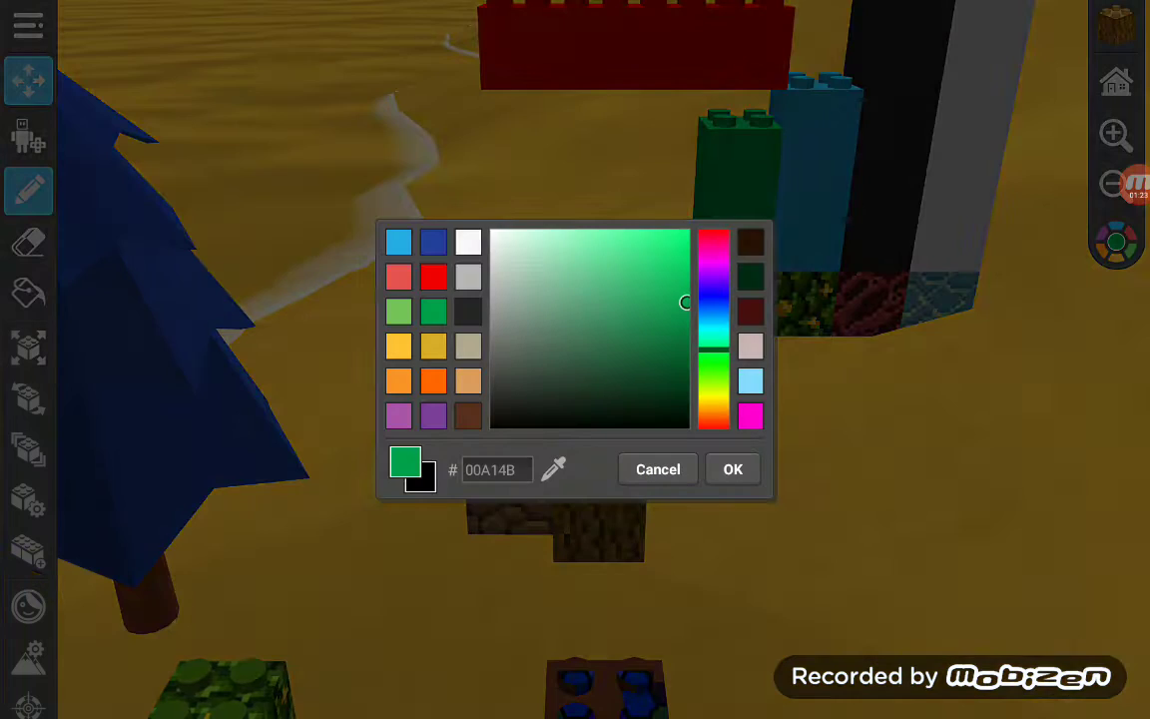
click(733, 469)
drag(599, 399, 535, 472)
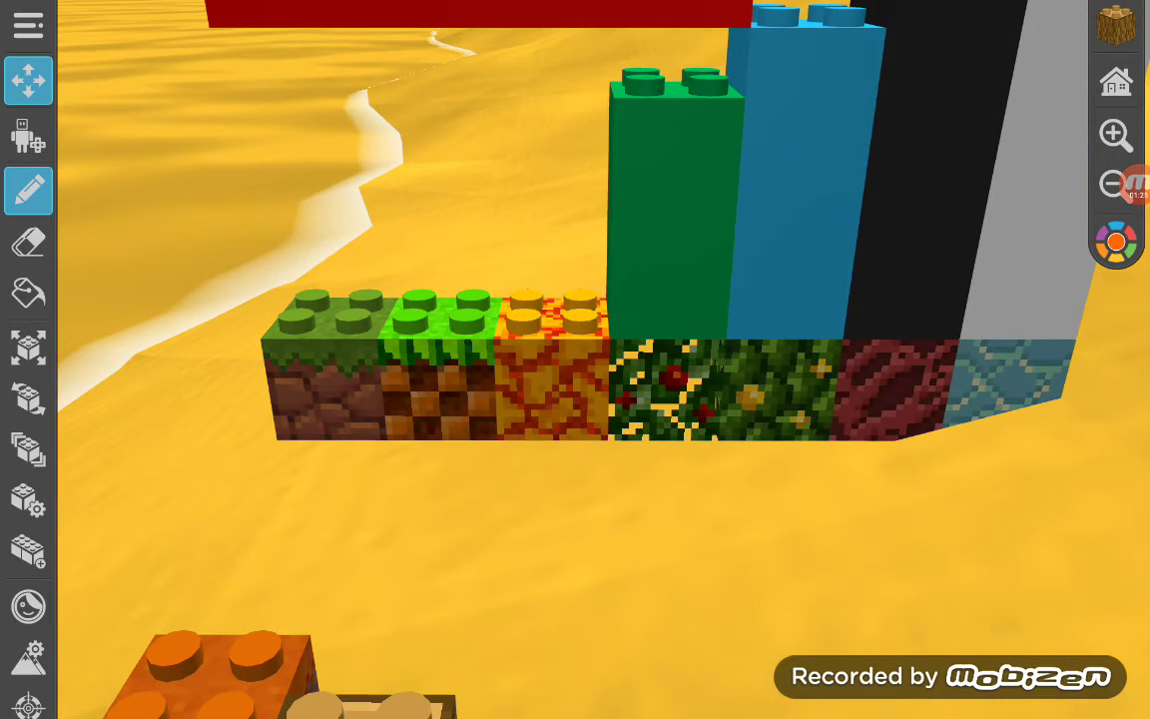
click(549, 320)
click(28, 242)
click(549, 260)
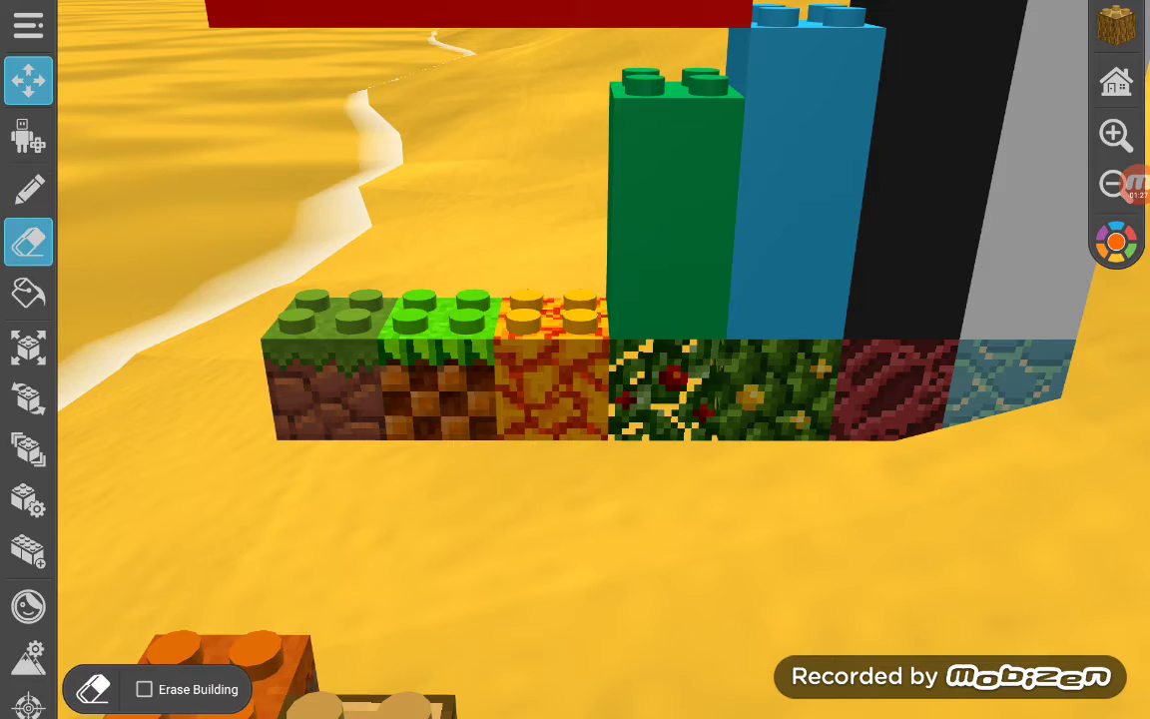
- Place a plain orange brick on the lava block and select it with the single-brick tool
click(28, 190)
click(1116, 25)
click(765, 239)
click(549, 299)
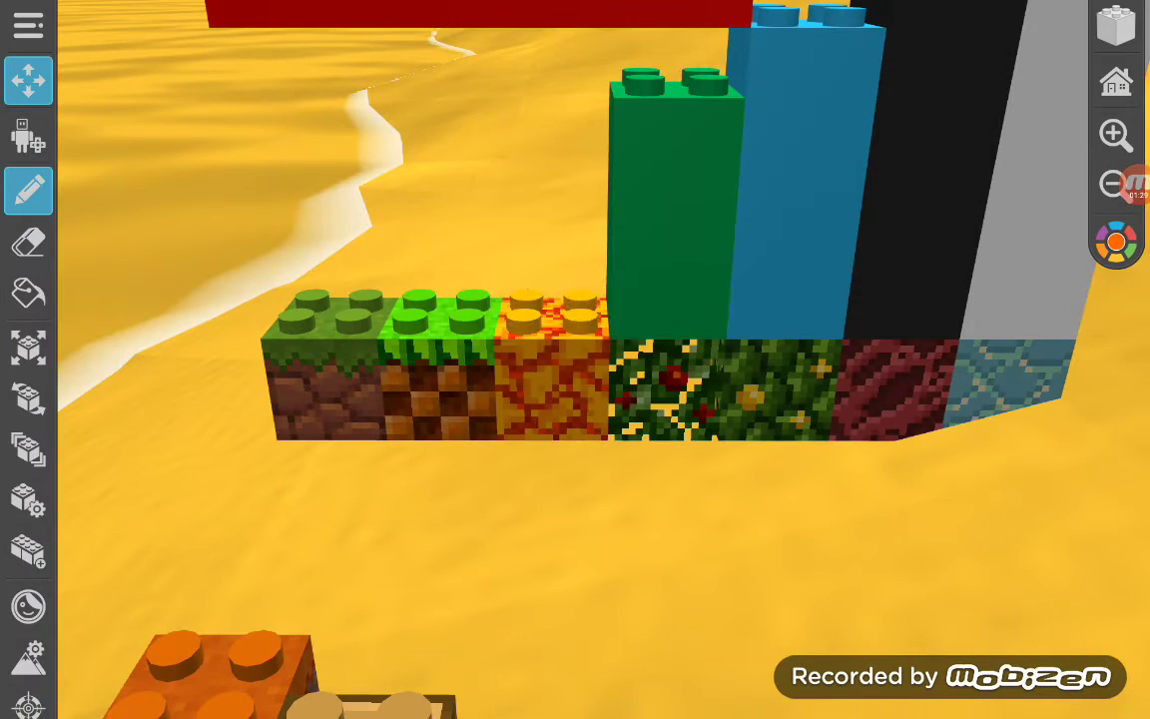
click(549, 300)
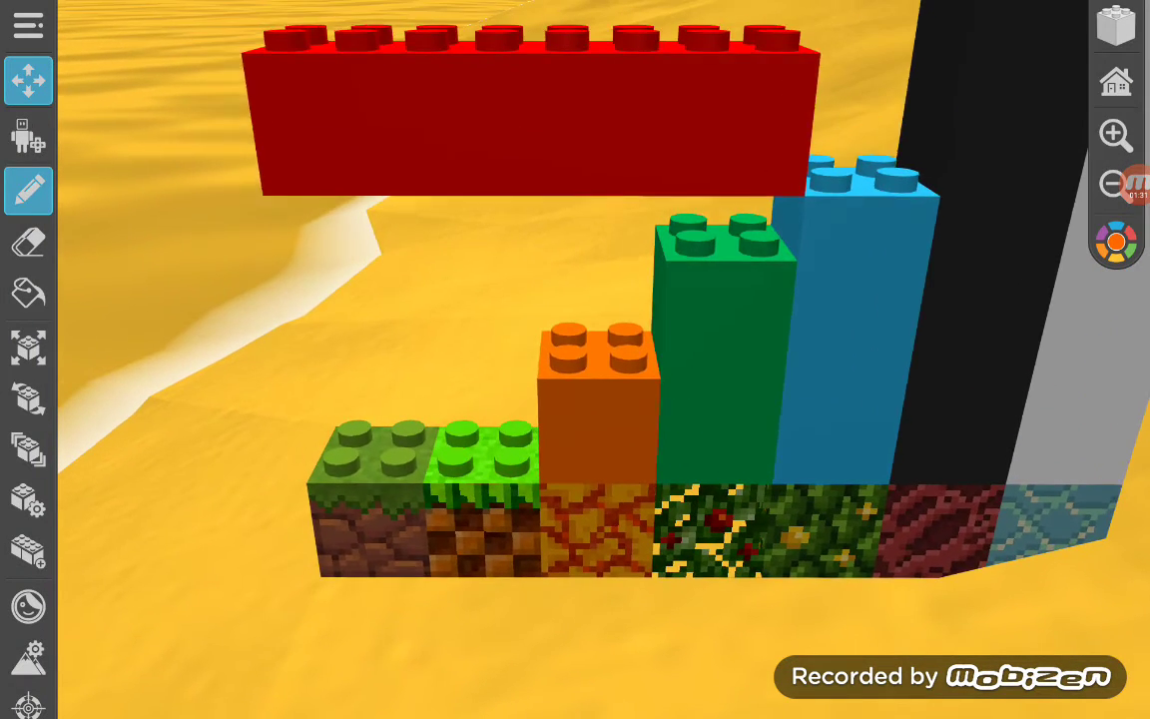
drag(499, 399, 699, 350)
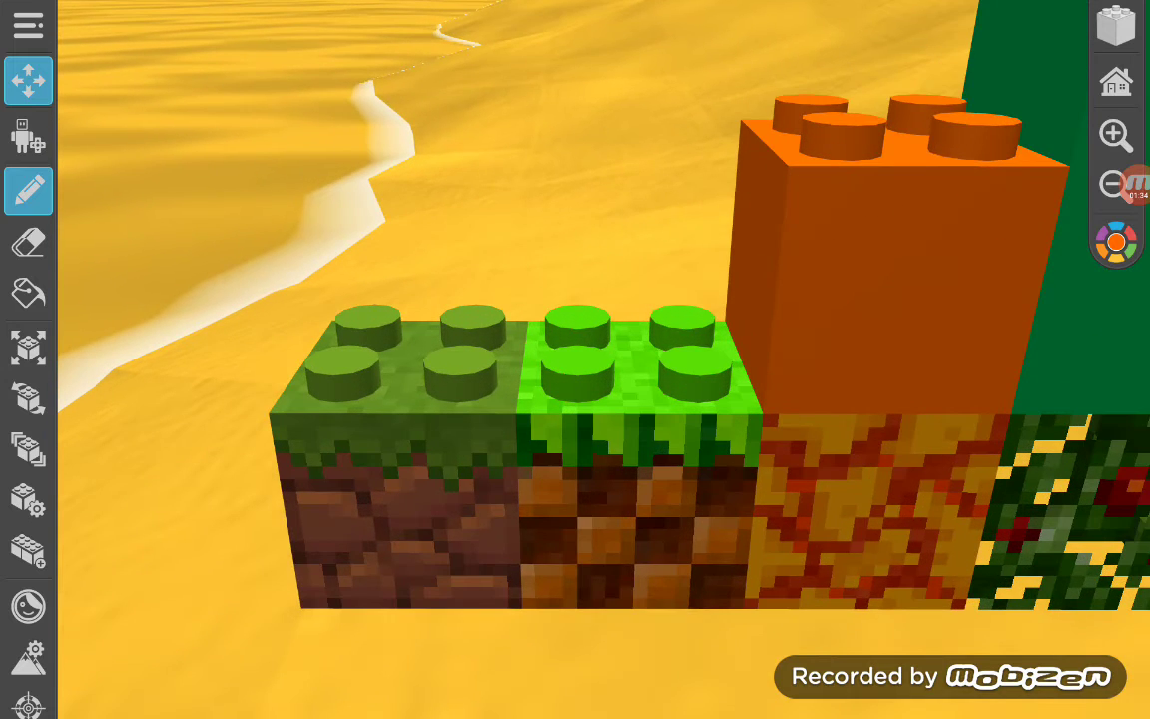
scroll(575, 360, down, 3)
scroll(575, 360, down, 3)
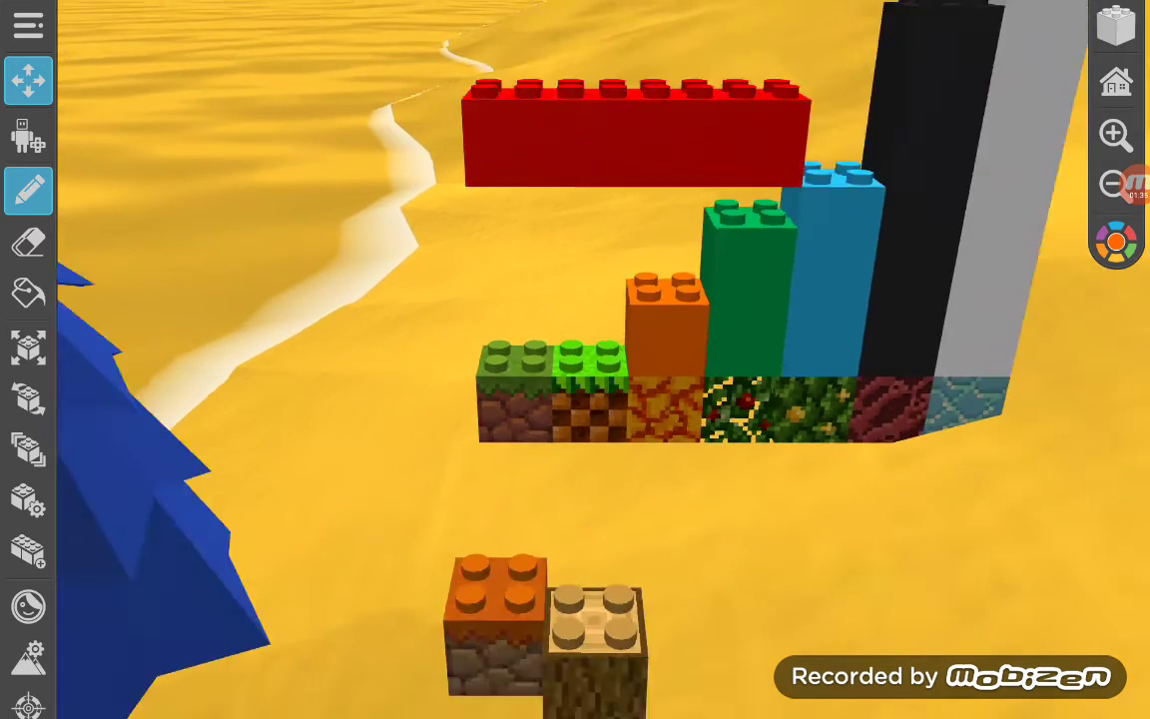
scroll(574, 360, down, 2)
drag(599, 299, 529, 354)
click(28, 449)
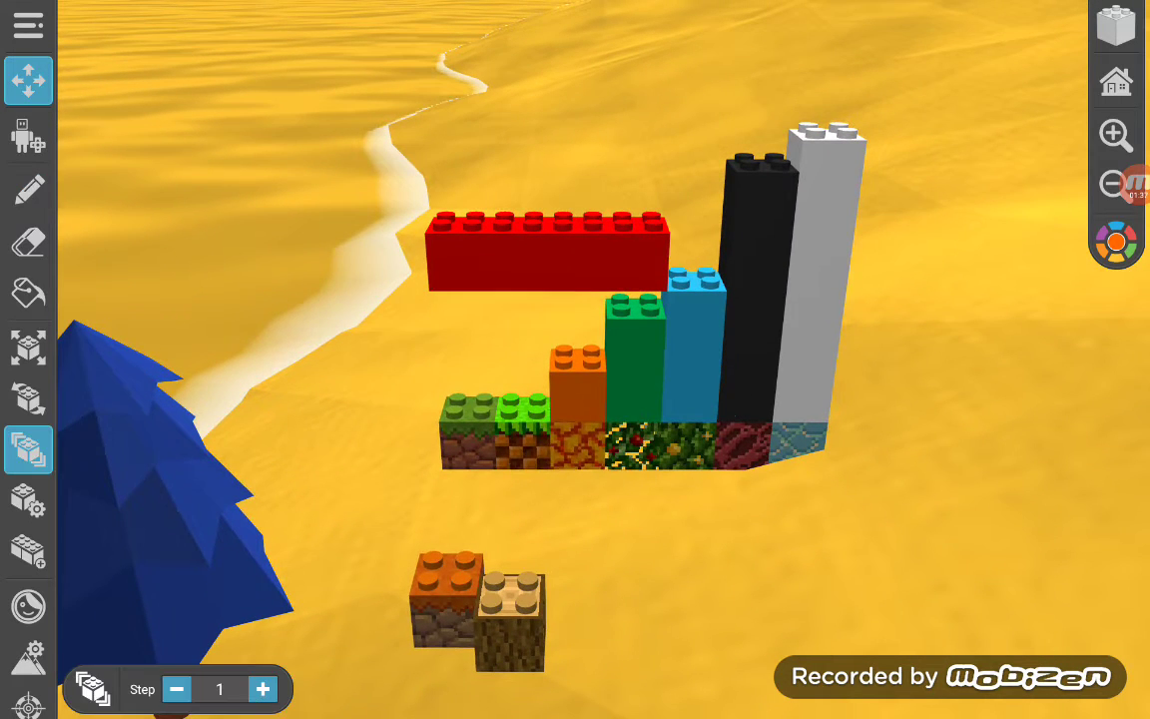
click(577, 385)
drag(499, 299, 639, 309)
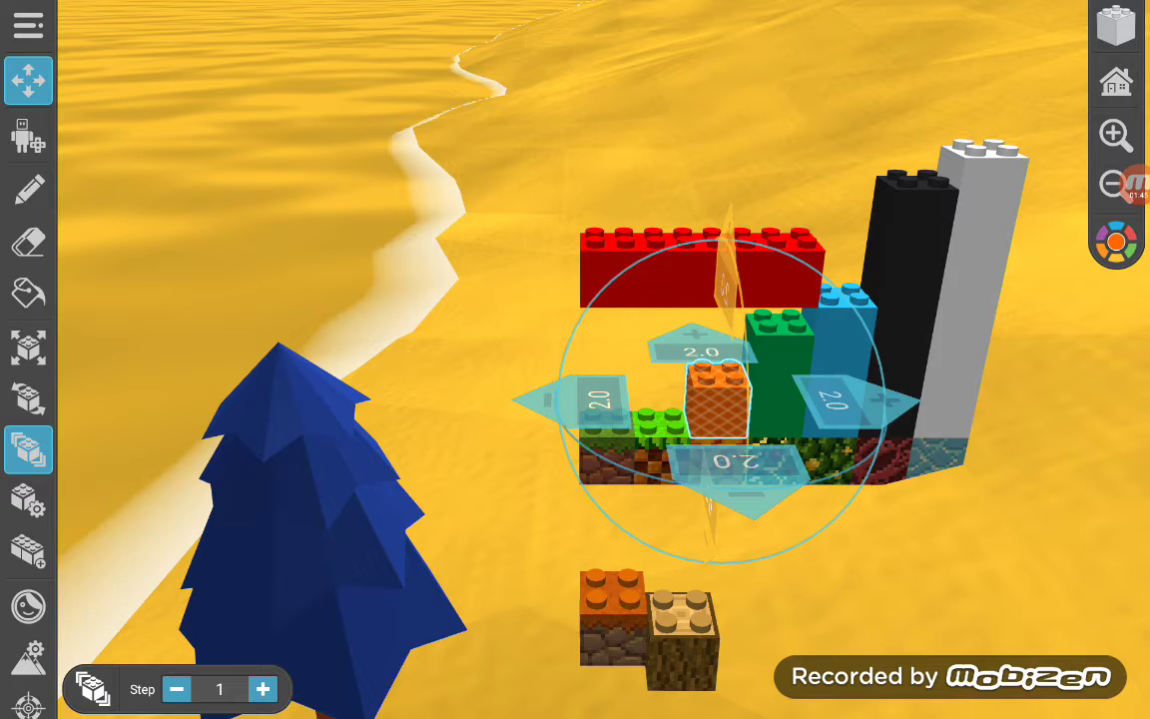
- Raise the orange brick above the red brick and paint it yellow
drag(717, 399, 739, 134)
click(28, 242)
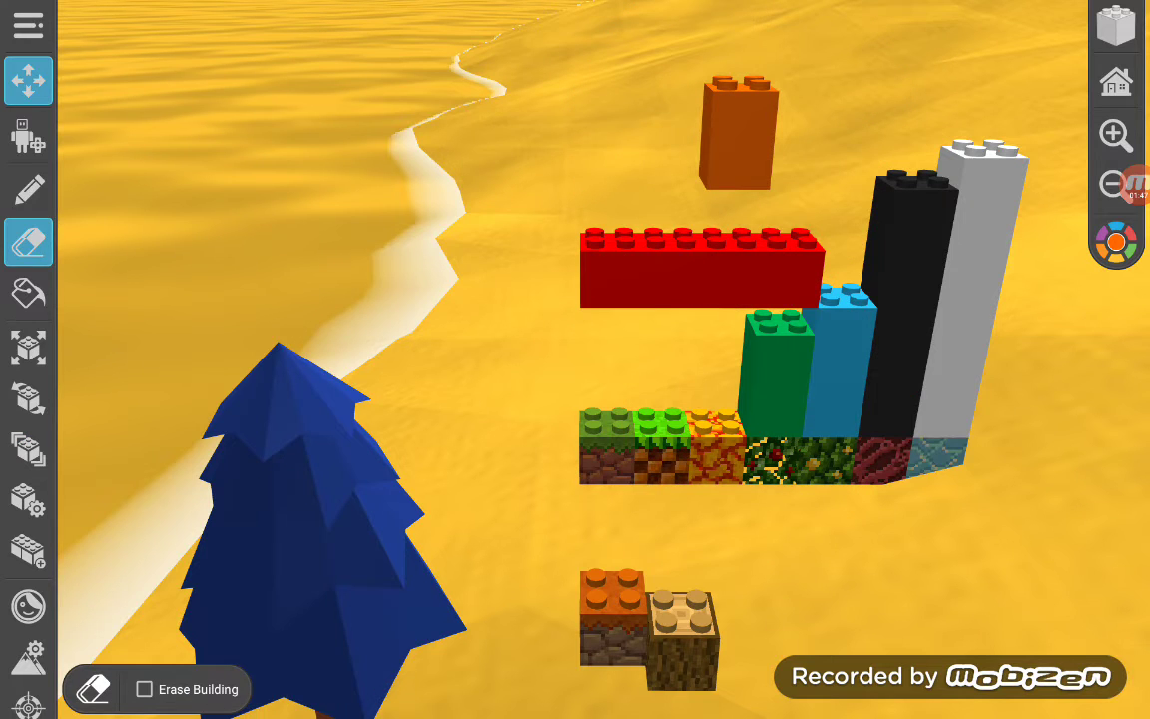
click(28, 292)
click(1115, 242)
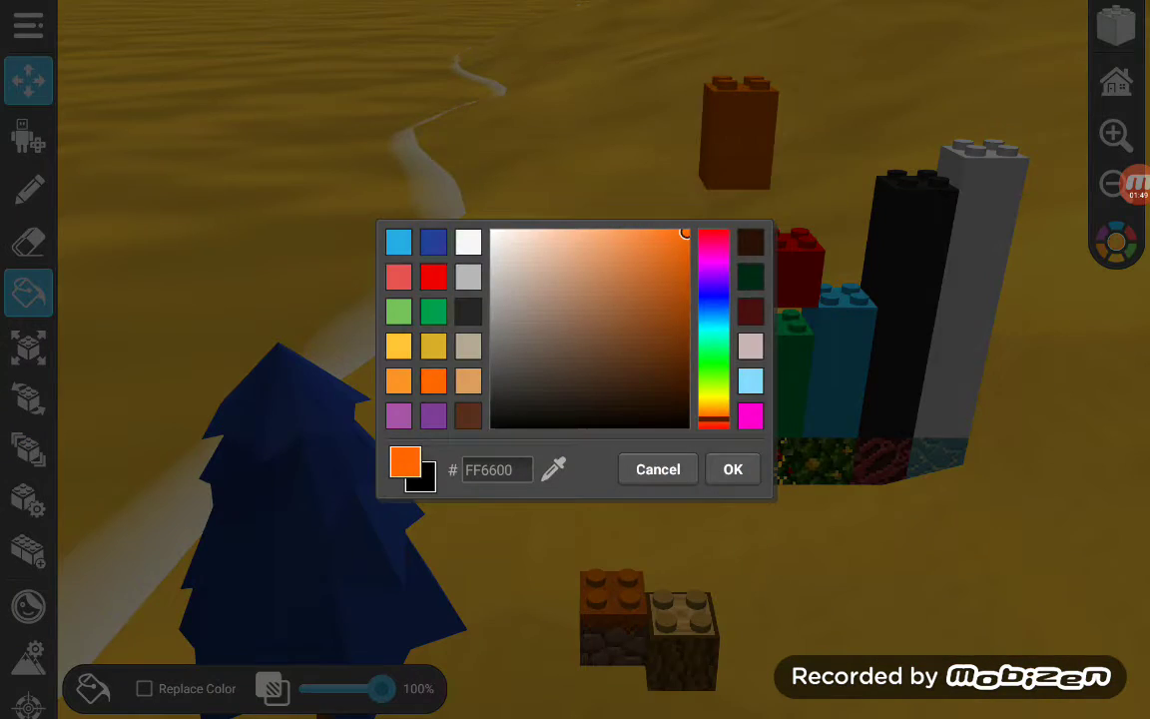
click(658, 469)
click(739, 135)
click(28, 346)
- Move the yellow brick down onto the front row beside the green brick
click(739, 135)
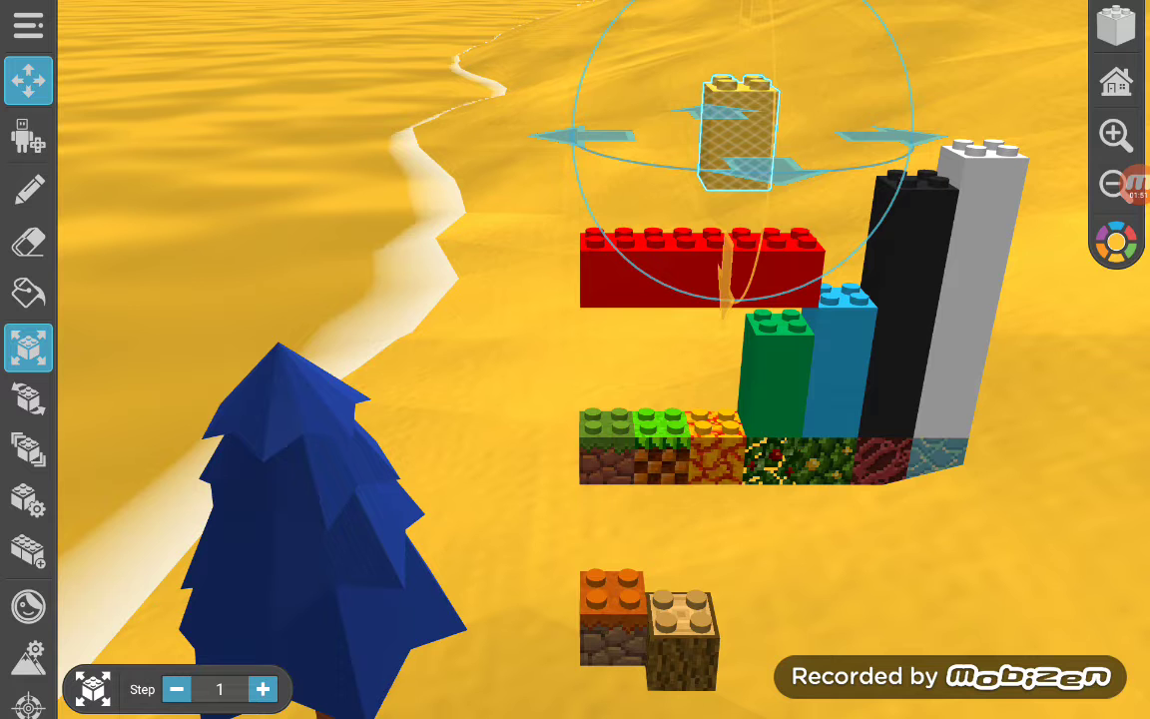
drag(738, 135, 718, 399)
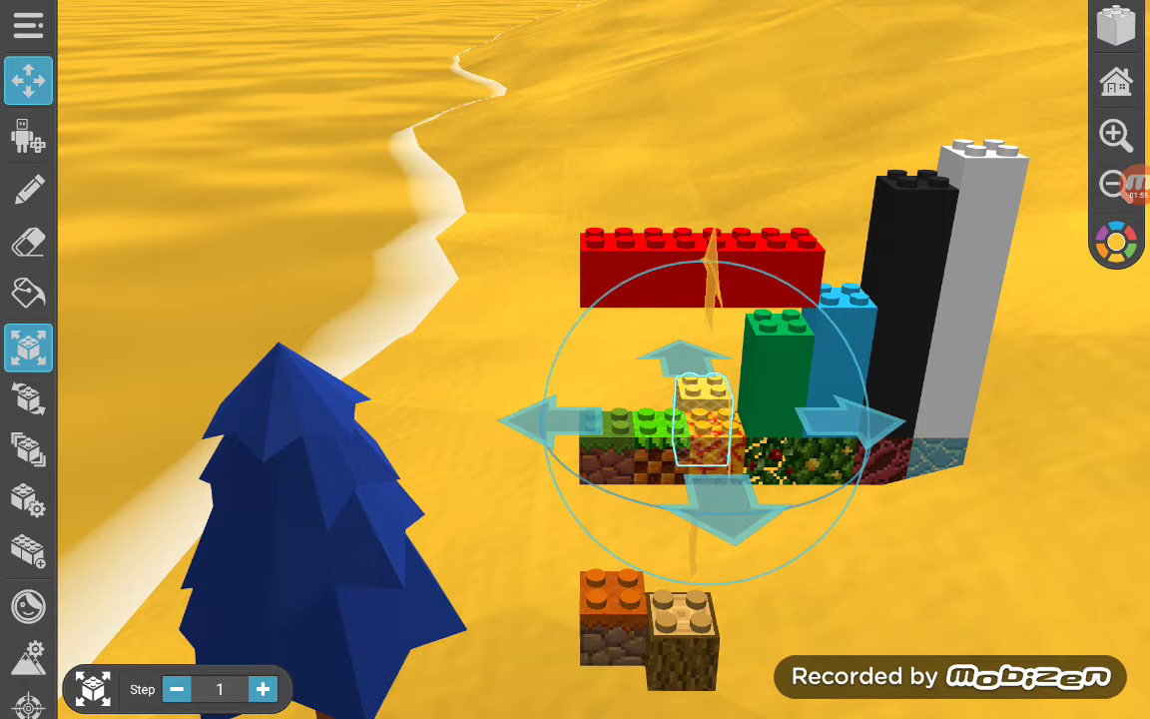
click(699, 267)
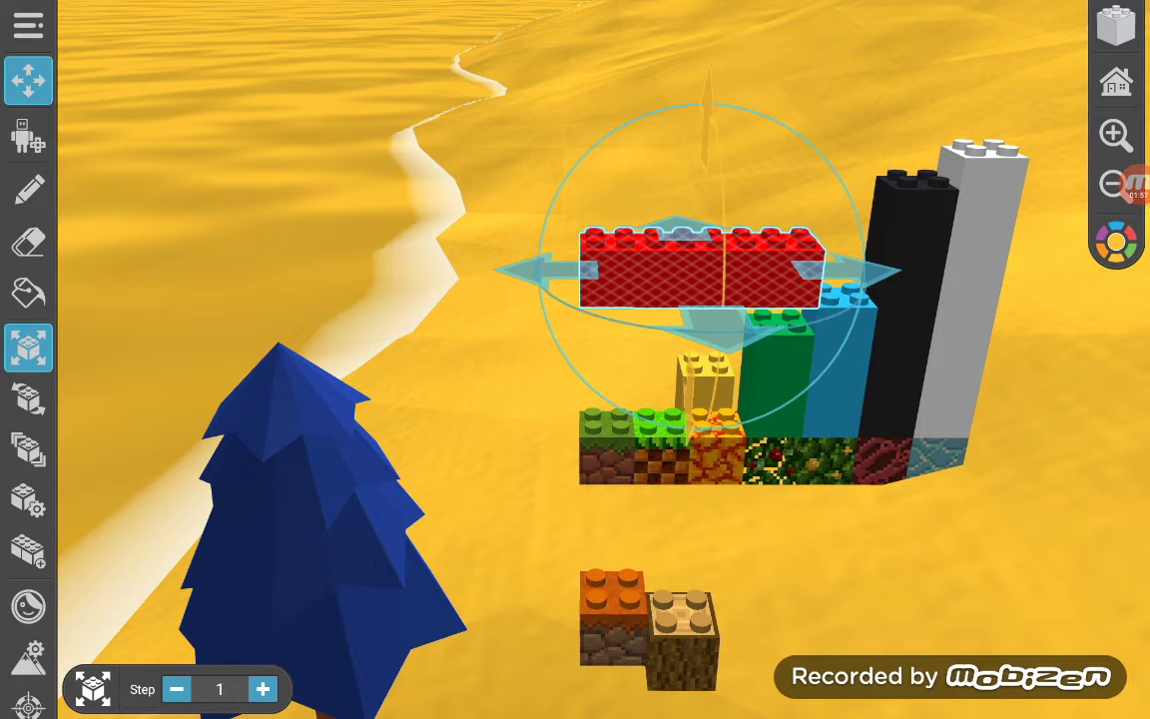
click(706, 379)
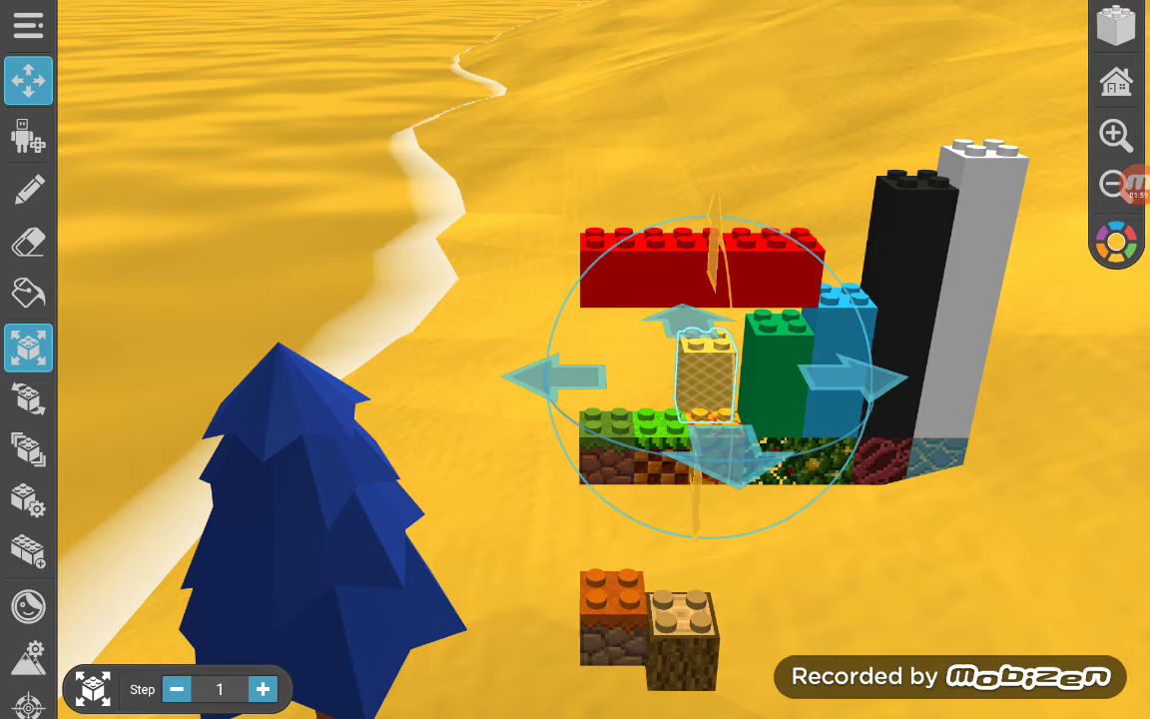
mouse_move(734, 461)
mouse_down()
mouse_move(759, 494)
mouse_move(751, 479)
mouse_up()
click(28, 189)
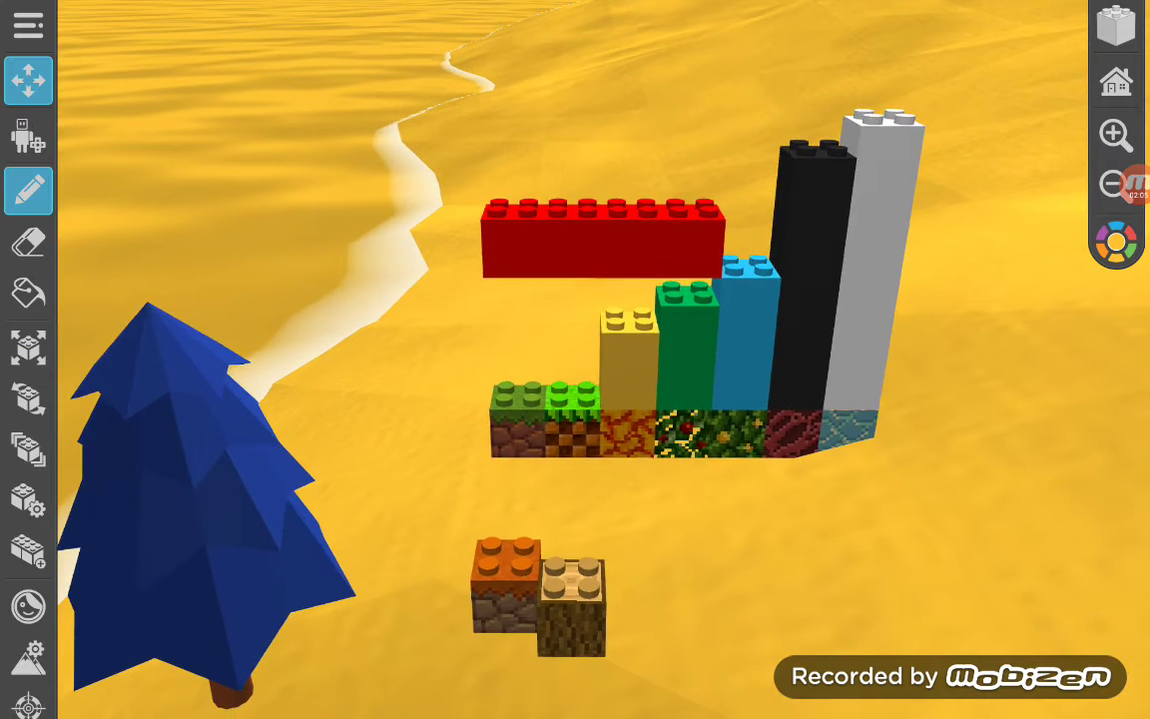
scroll(639, 399, up, 5)
drag(699, 400, 399, 399)
scroll(575, 360, up, 2)
scroll(575, 359, up, 3)
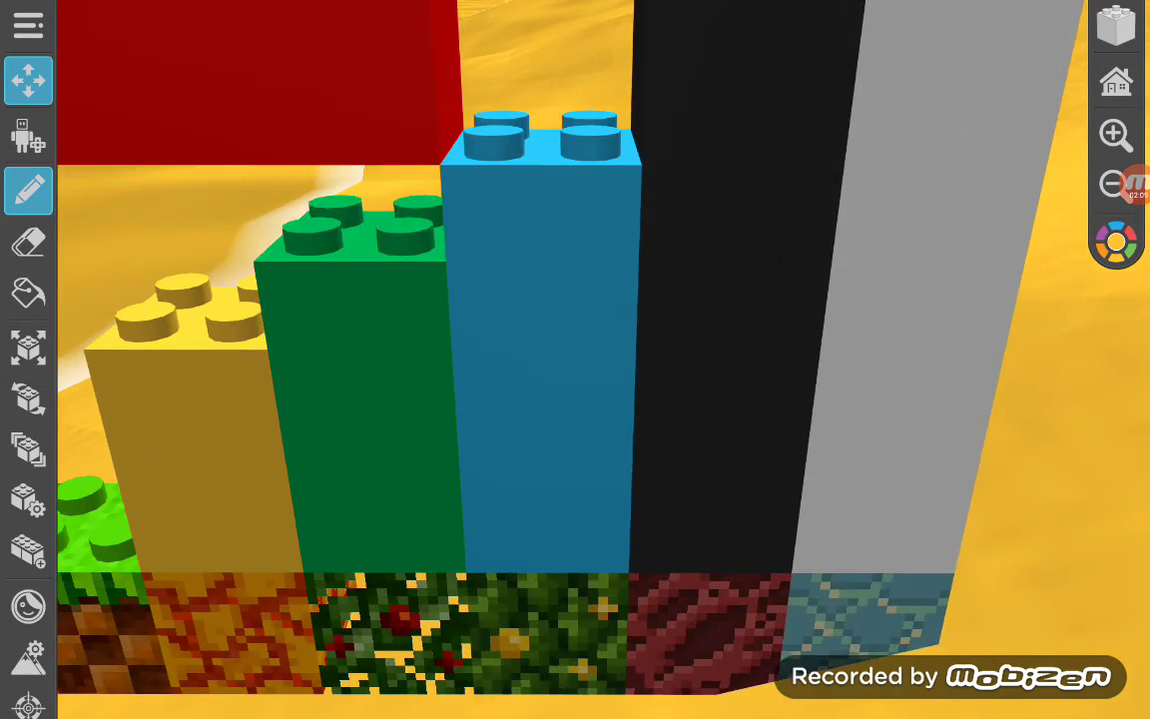
scroll(575, 359, up, 2)
scroll(575, 359, up, 2)
scroll(575, 359, down, 2)
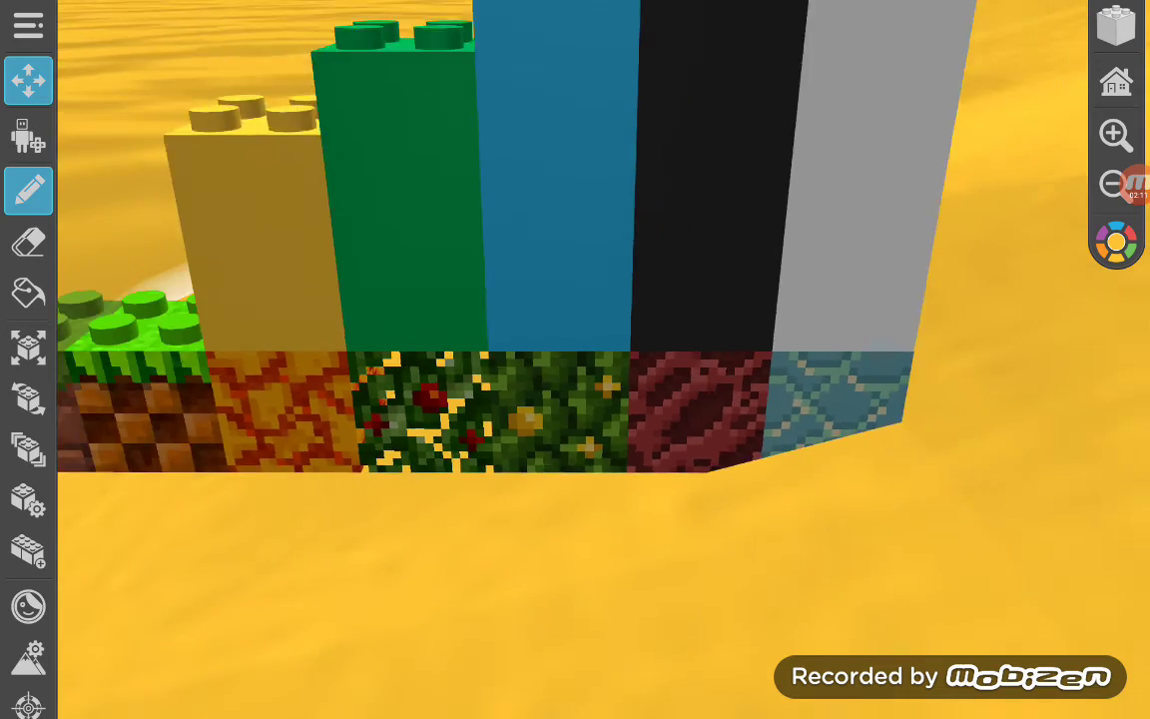
scroll(575, 359, down, 3)
scroll(575, 359, down, 2)
scroll(575, 359, down, 1)
scroll(575, 360, down, 2)
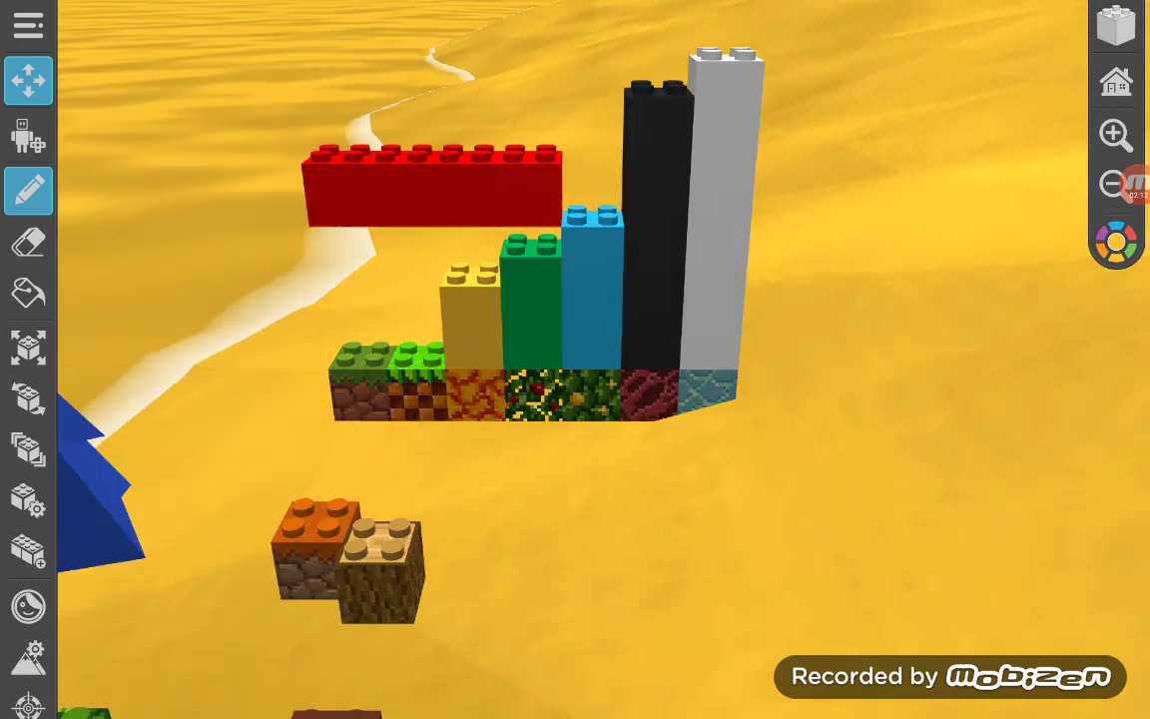
scroll(575, 359, down, 2)
scroll(575, 360, down, 2)
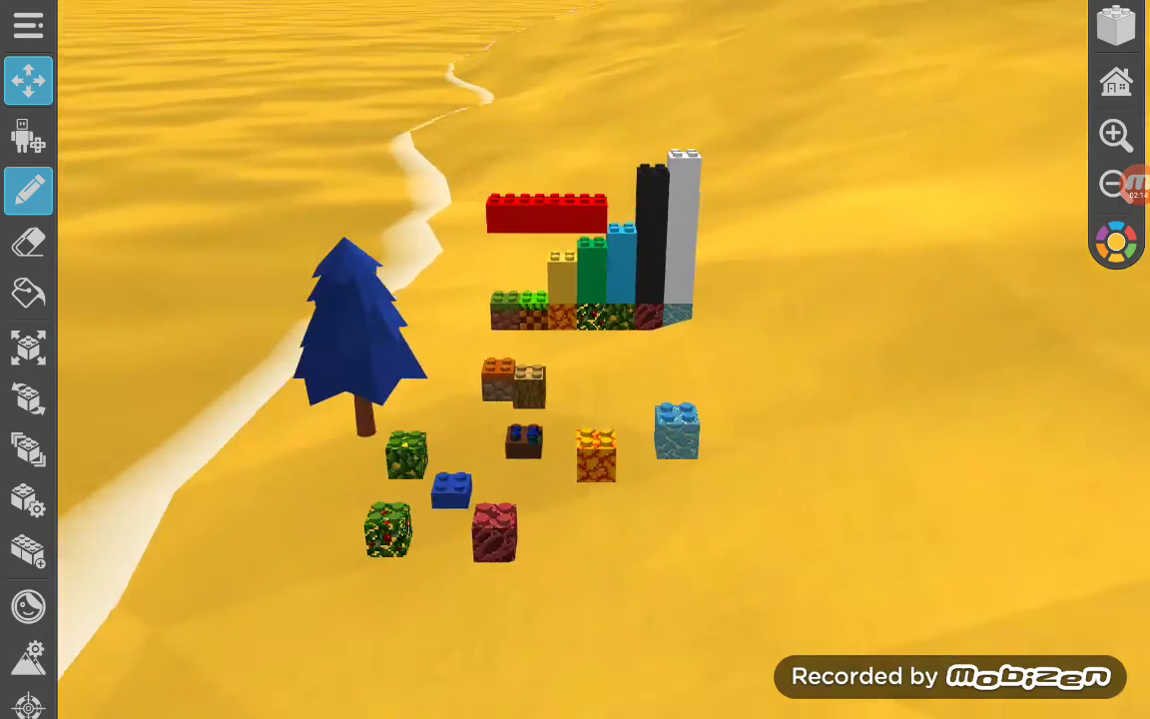
scroll(575, 359, up, 1)
scroll(575, 360, up, 2)
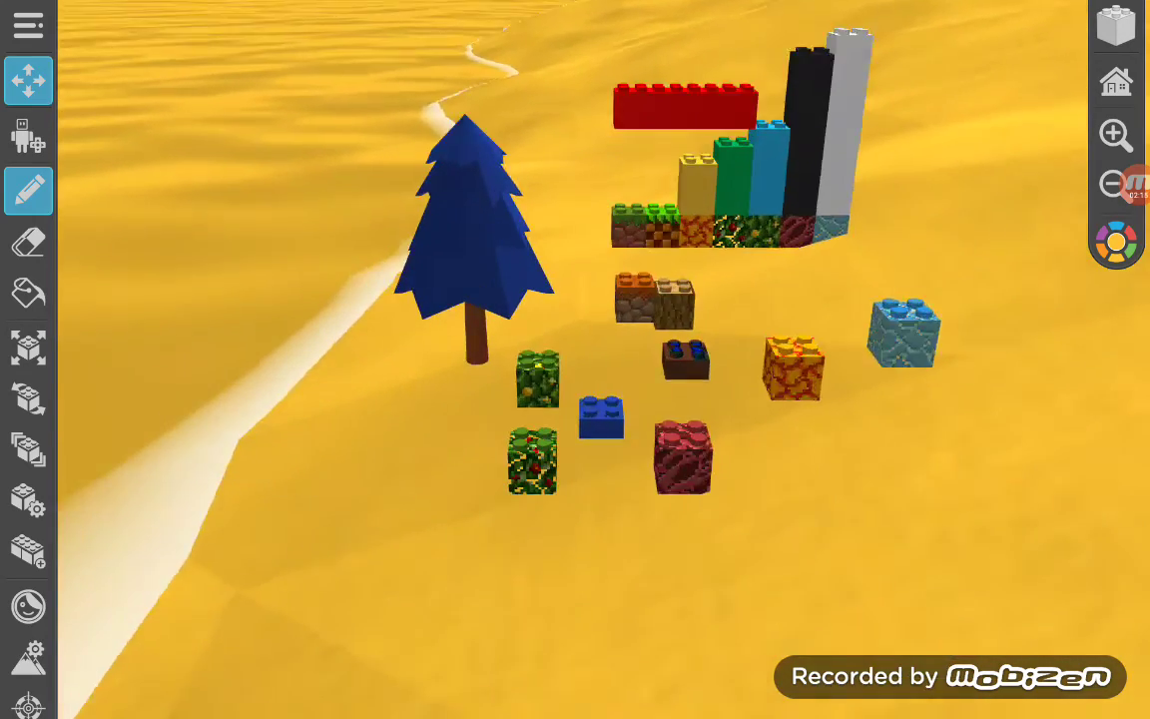
scroll(575, 360, up, 3)
scroll(575, 359, up, 2)
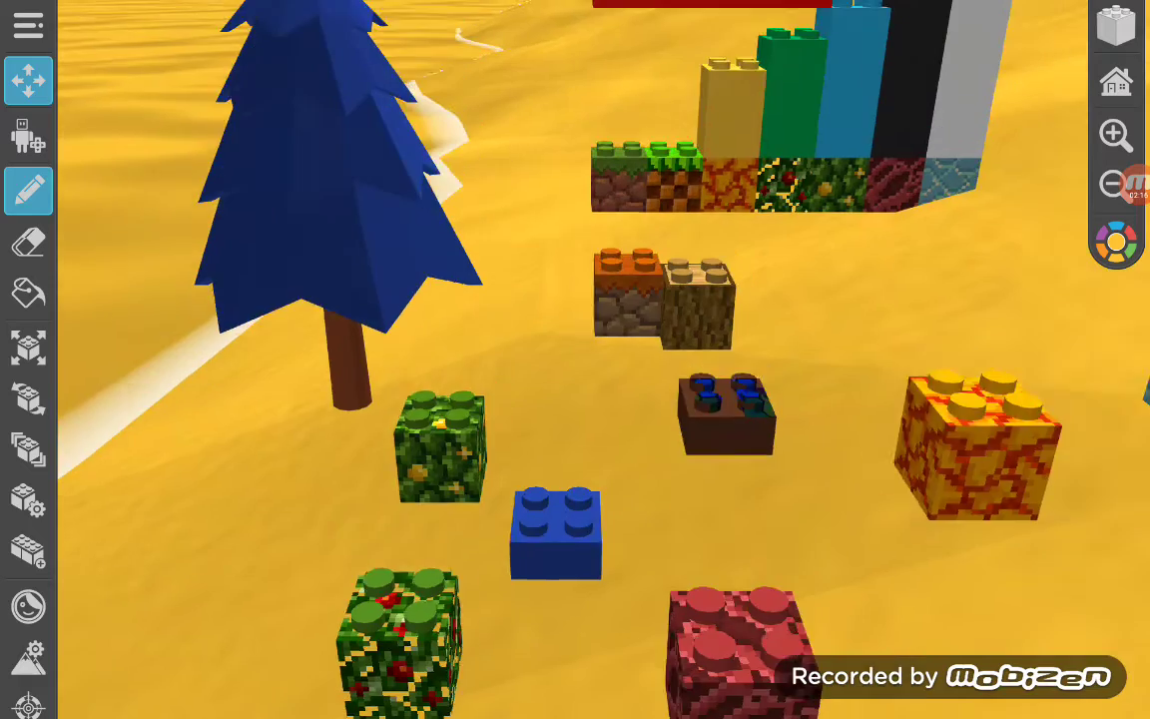
scroll(575, 359, down, 3)
scroll(575, 359, up, 3)
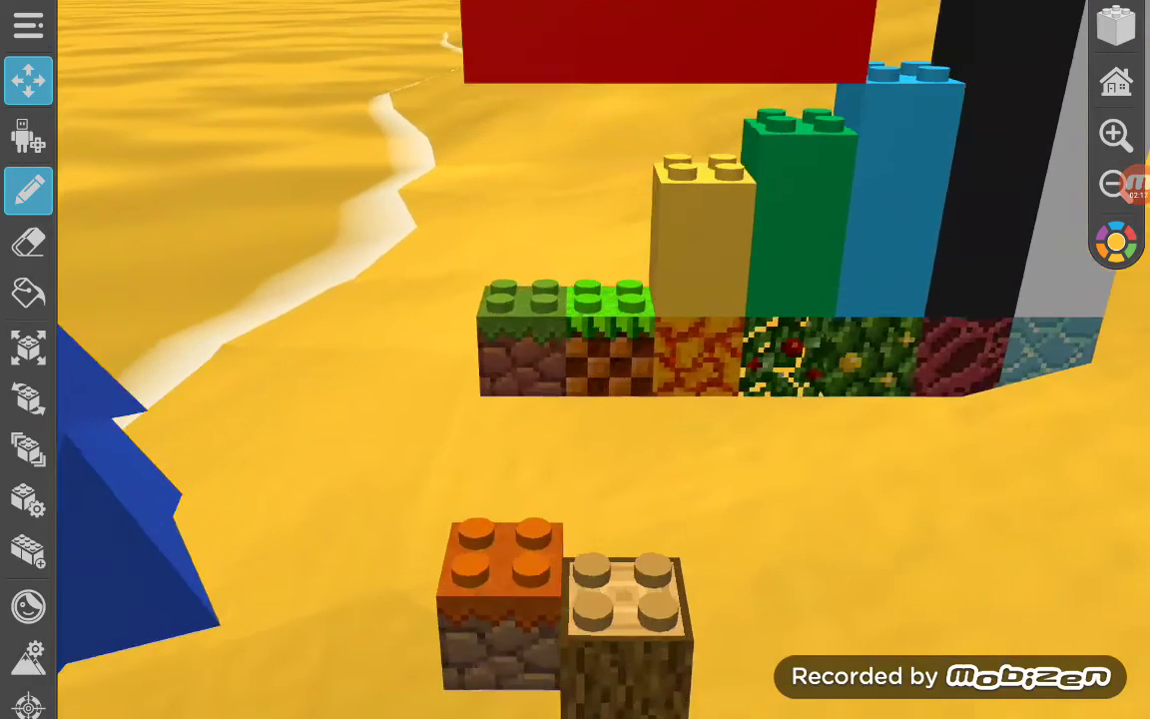
scroll(575, 360, up, 2)
scroll(575, 360, up, 2)
scroll(575, 360, up, 2)
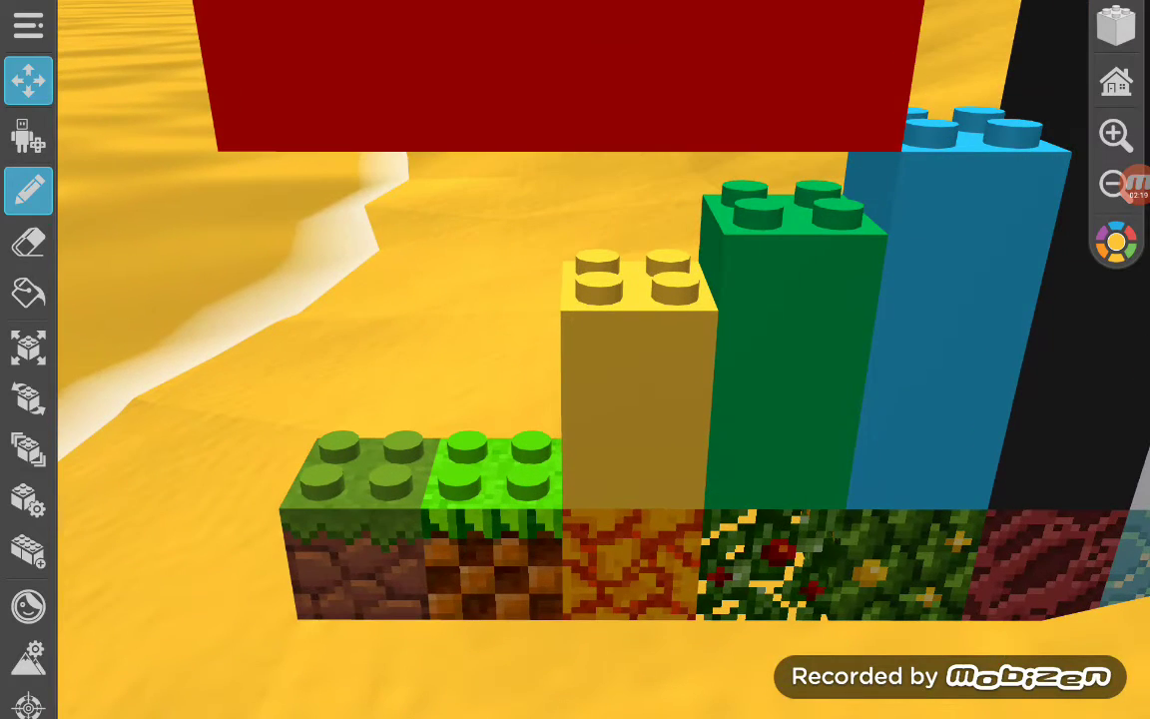
scroll(575, 359, down, 2)
scroll(575, 359, down, 3)
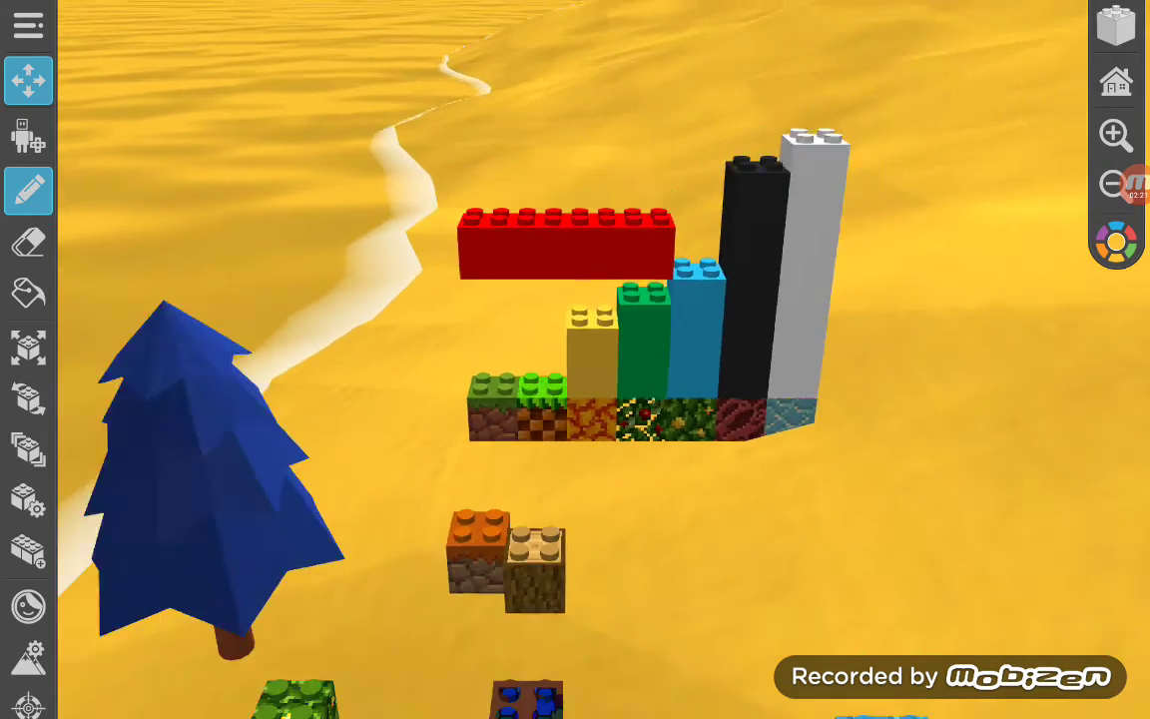
scroll(575, 359, down, 3)
scroll(575, 359, down, 2)
drag(575, 529, 575, 378)
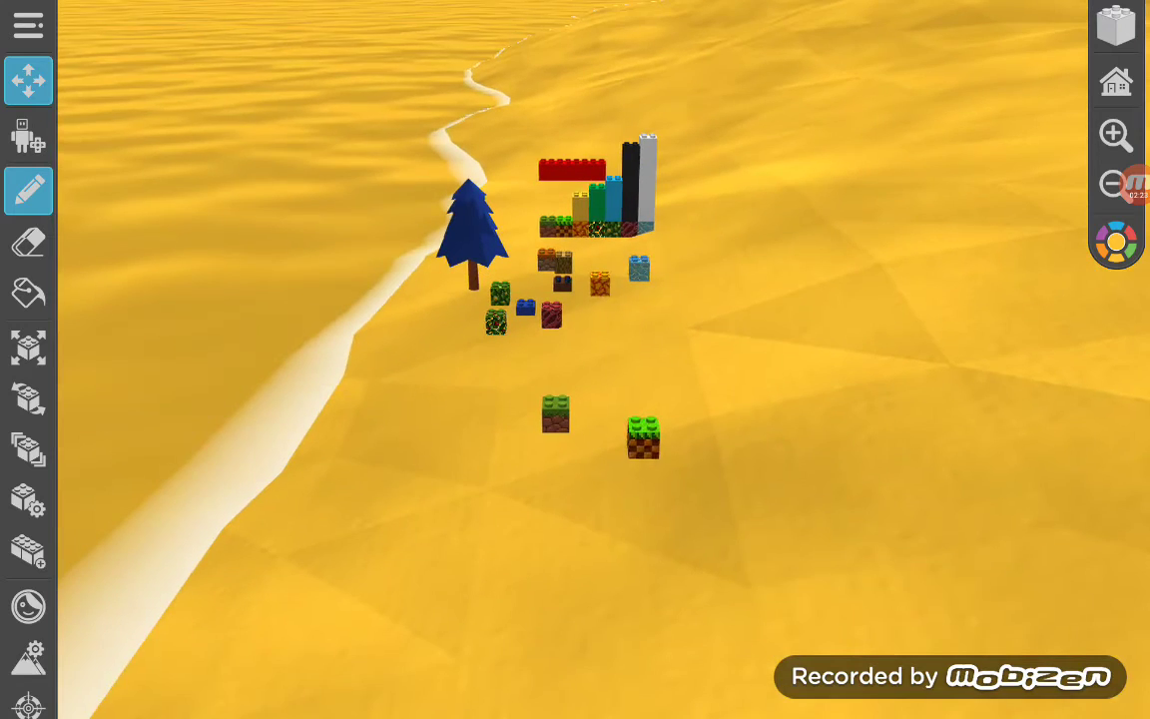
click(28, 346)
scroll(575, 360, up, 2)
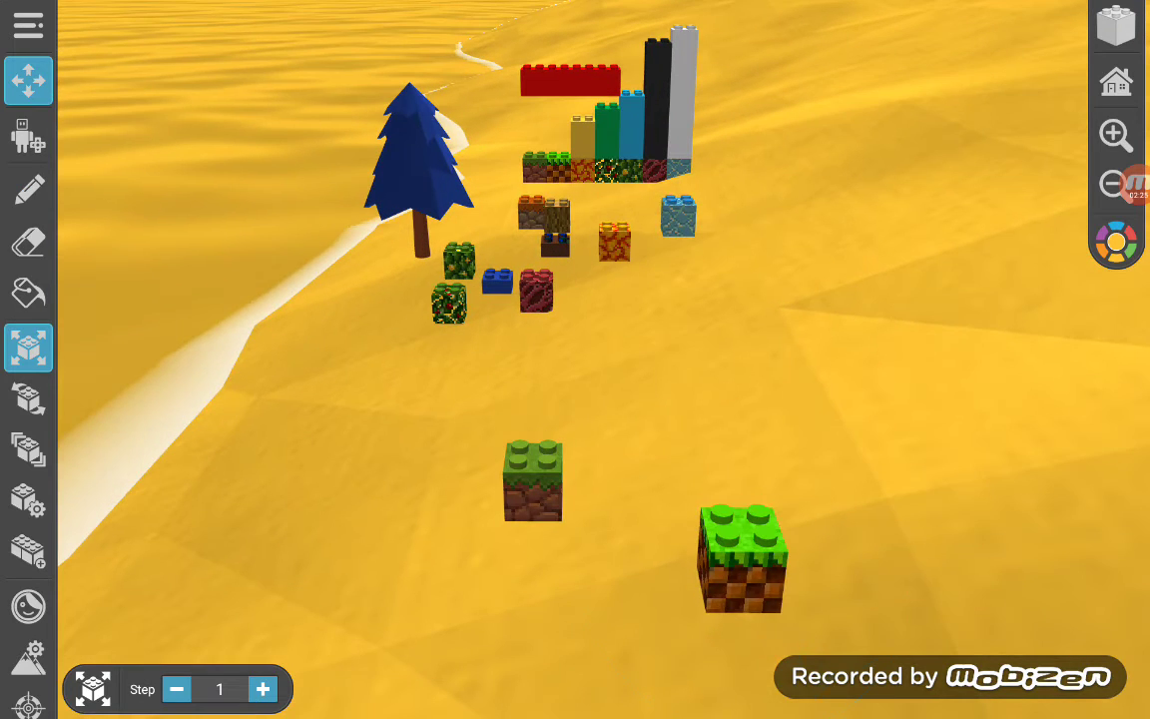
click(741, 554)
- Move the grass brick into the tree cluster and the dark blue-studded brick against the orange brick
mouse_move(742, 554)
mouse_down()
mouse_move(713, 462)
mouse_move(586, 262)
mouse_up()
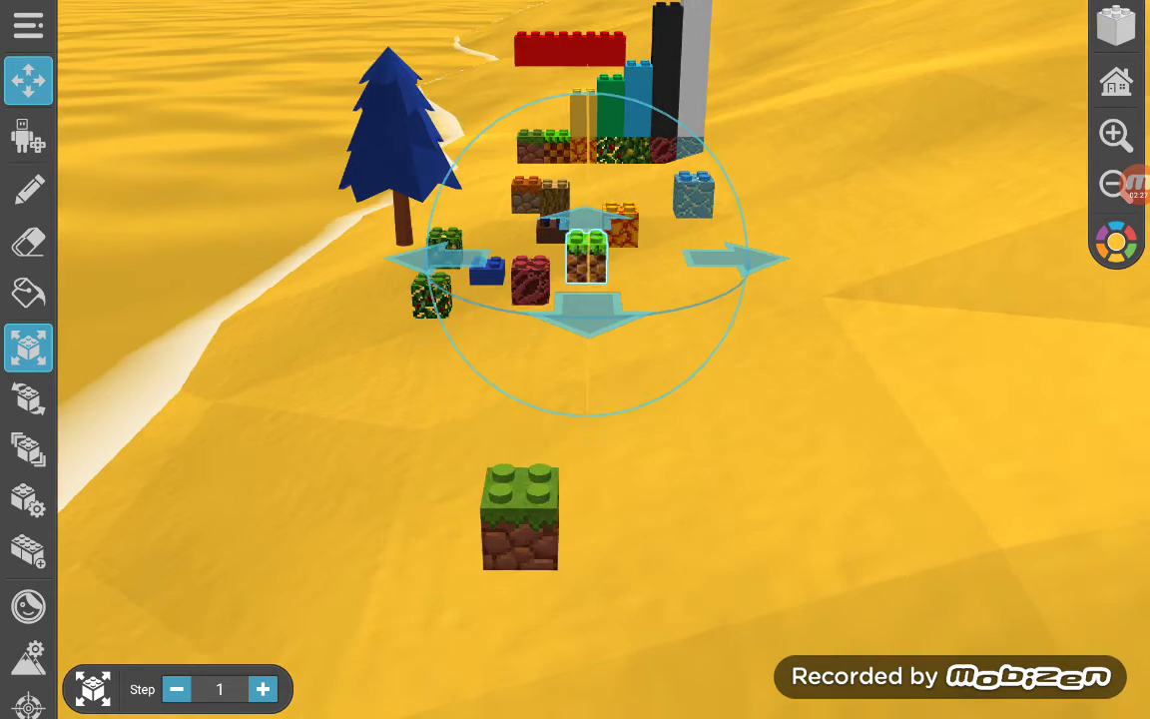
scroll(574, 359, up, 3)
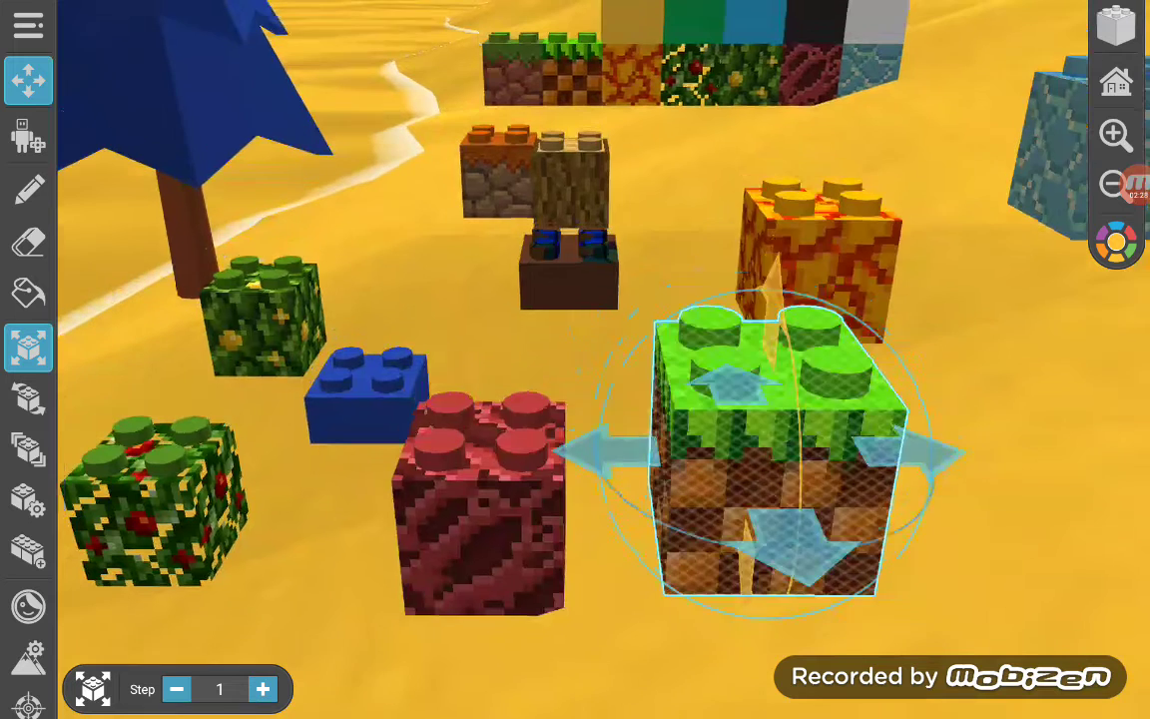
click(564, 264)
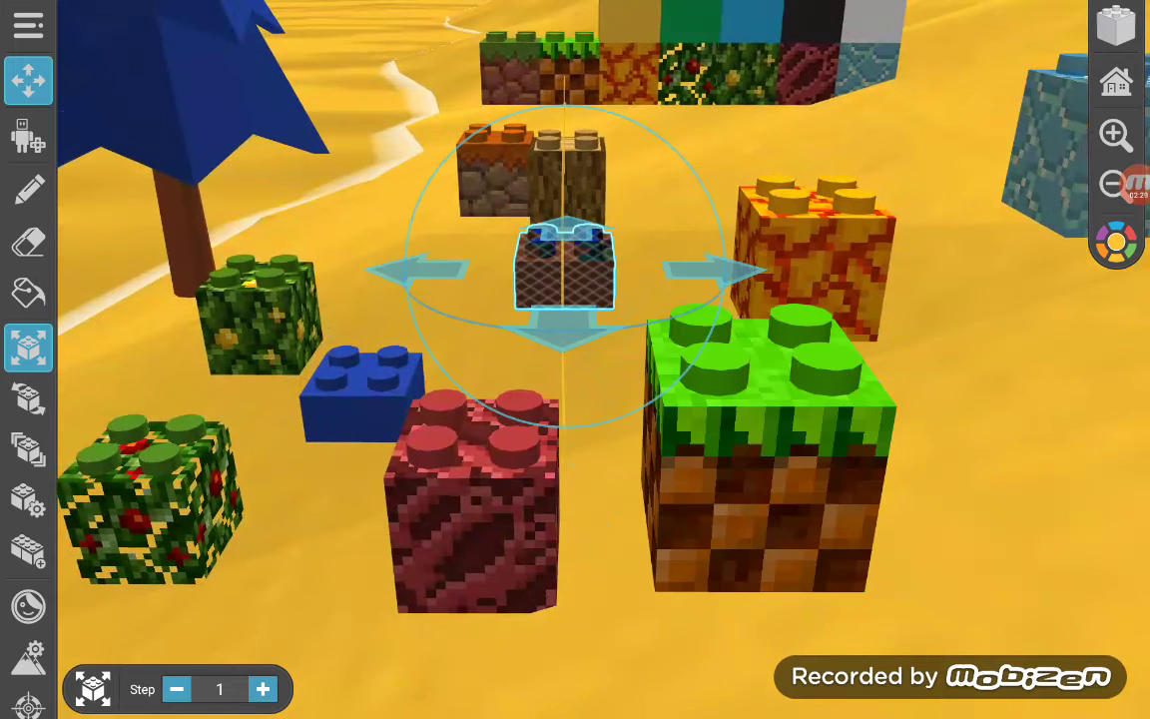
scroll(575, 359, down, 3)
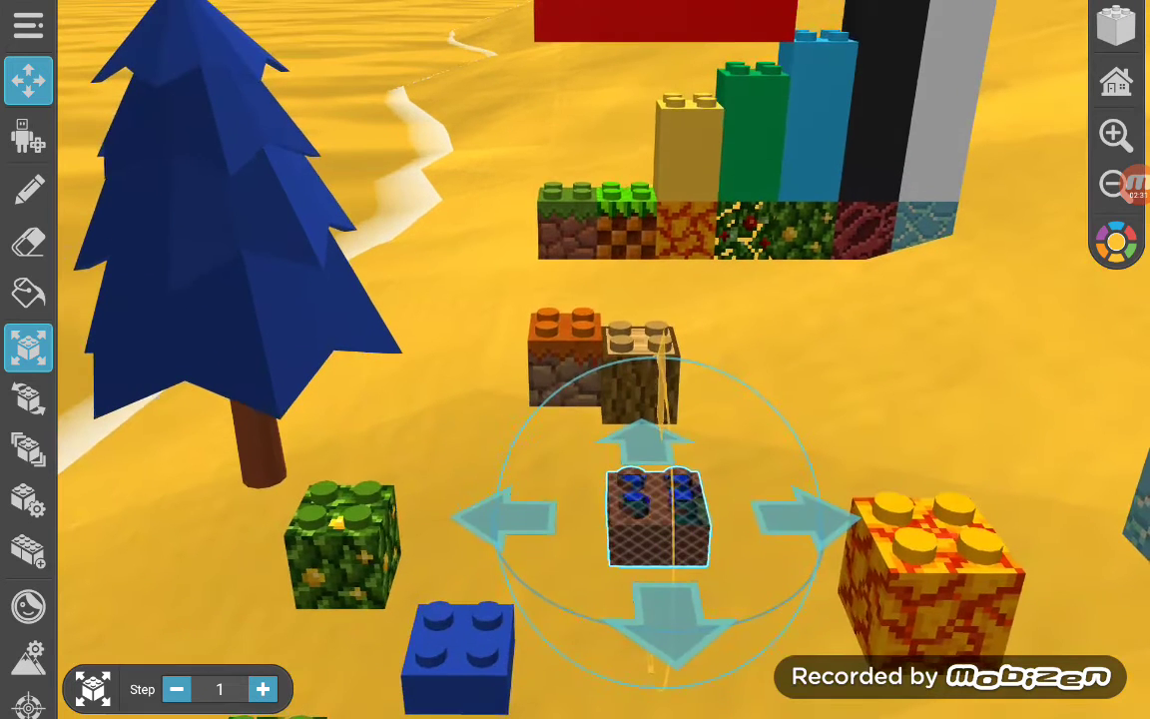
drag(656, 517, 565, 425)
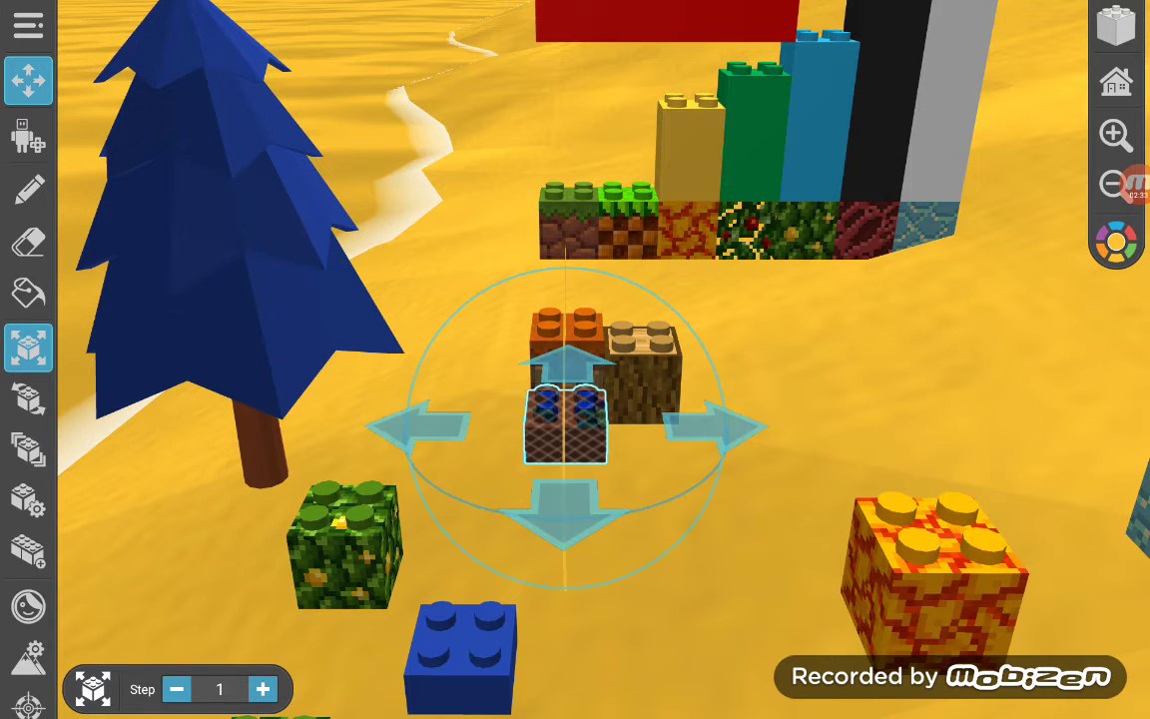
click(28, 190)
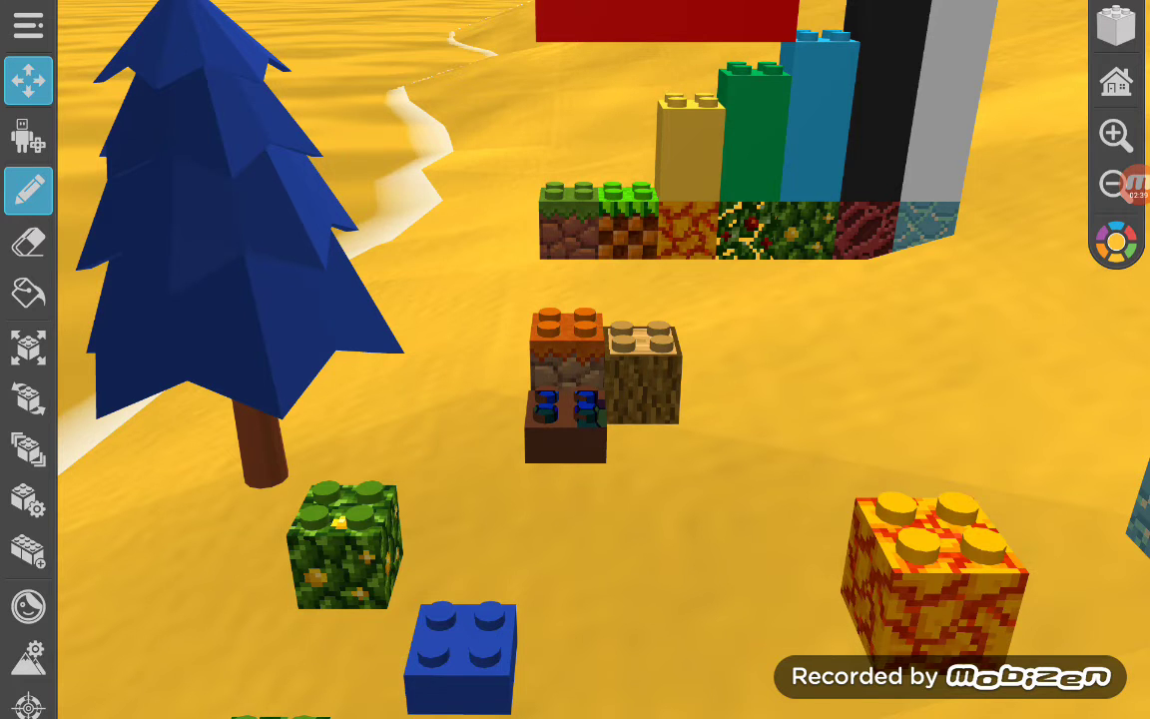
click(1116, 241)
- Place an orange brick on the bright green grass brick, then select the lone green brick
click(733, 470)
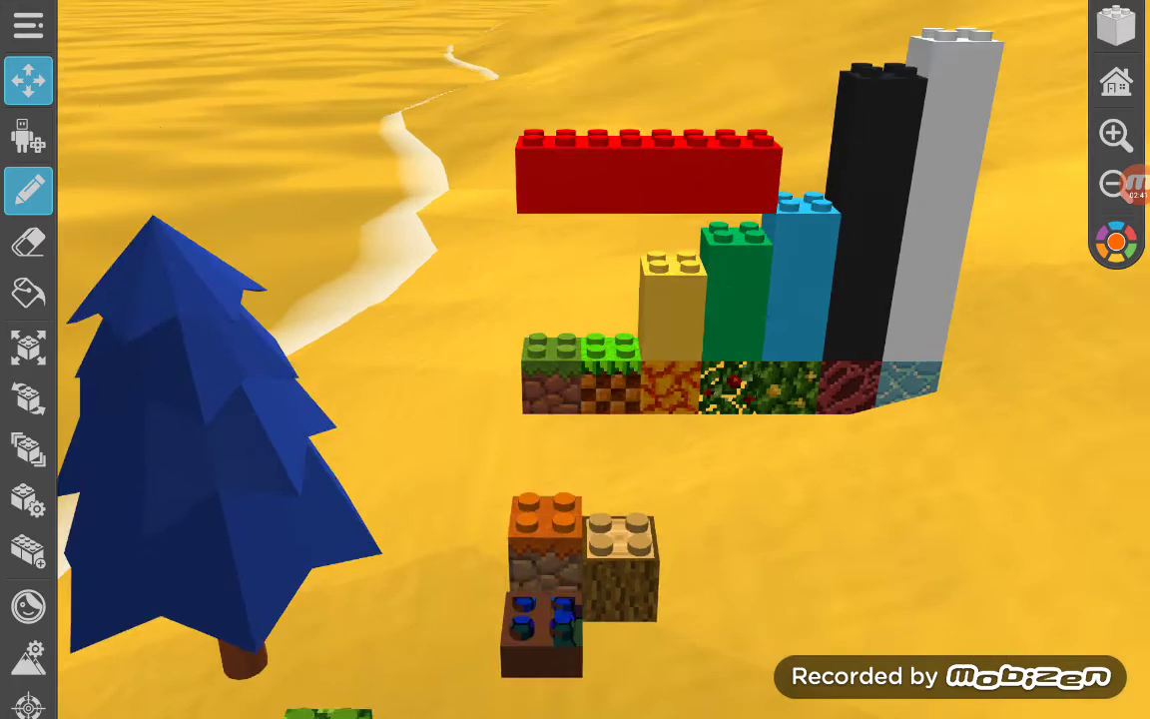
drag(599, 400, 749, 449)
click(654, 355)
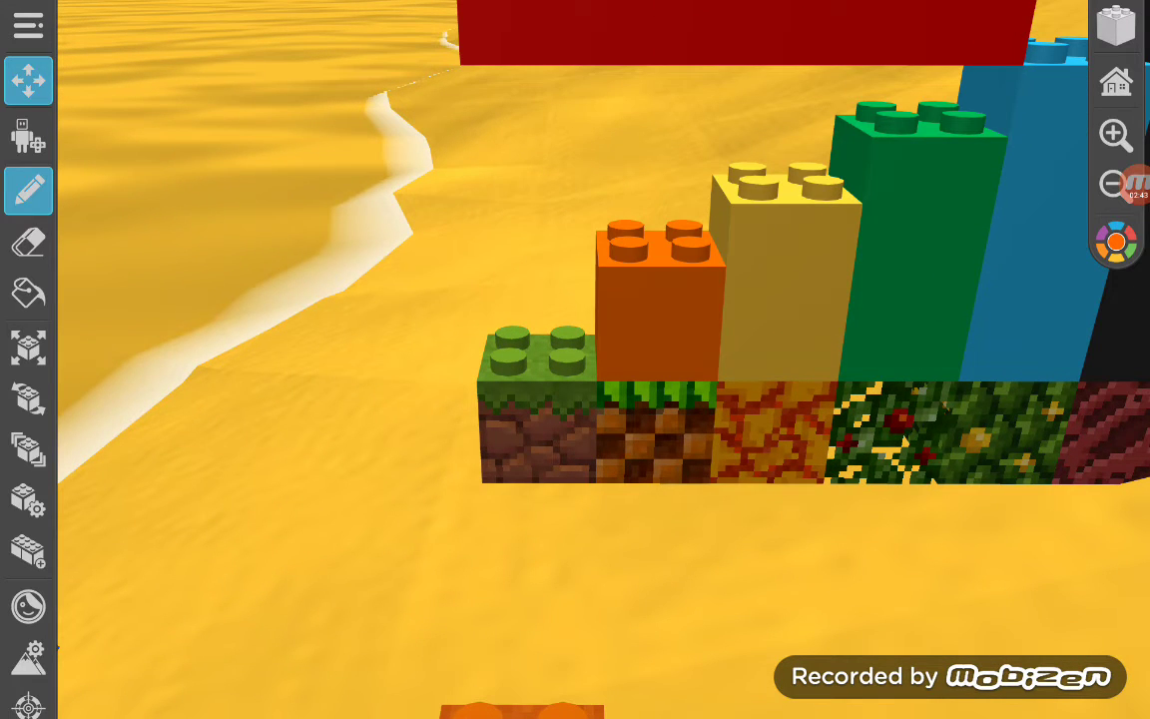
scroll(599, 360, down, 5)
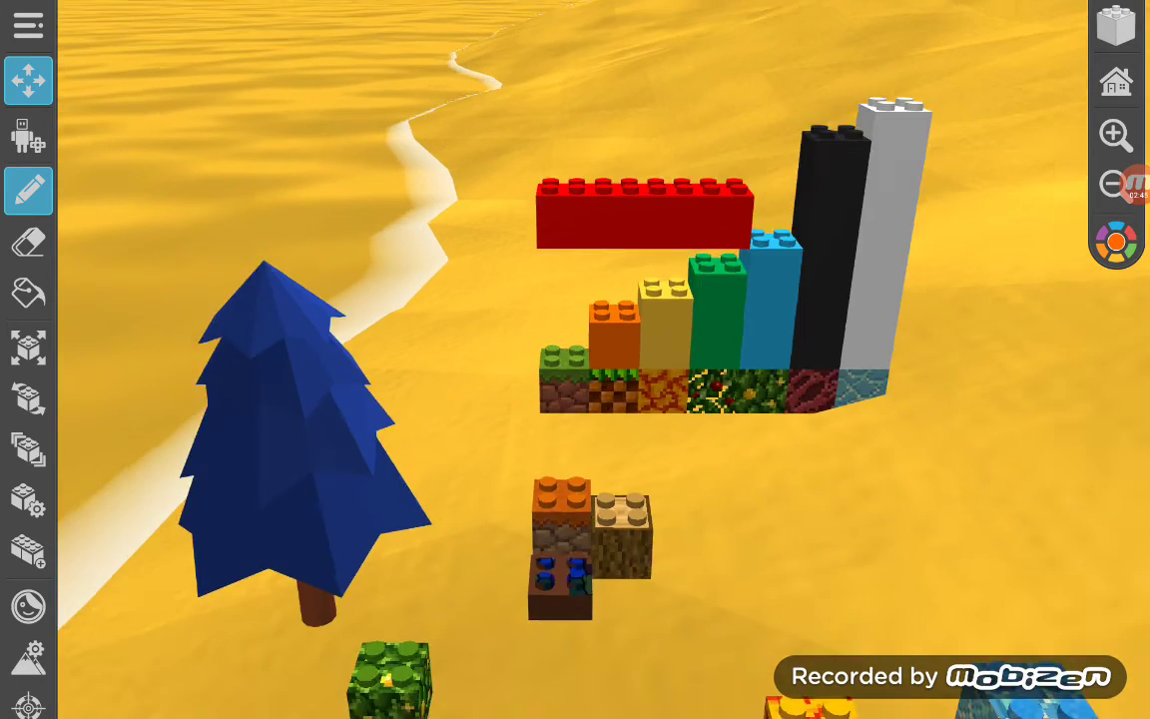
scroll(599, 360, down, 3)
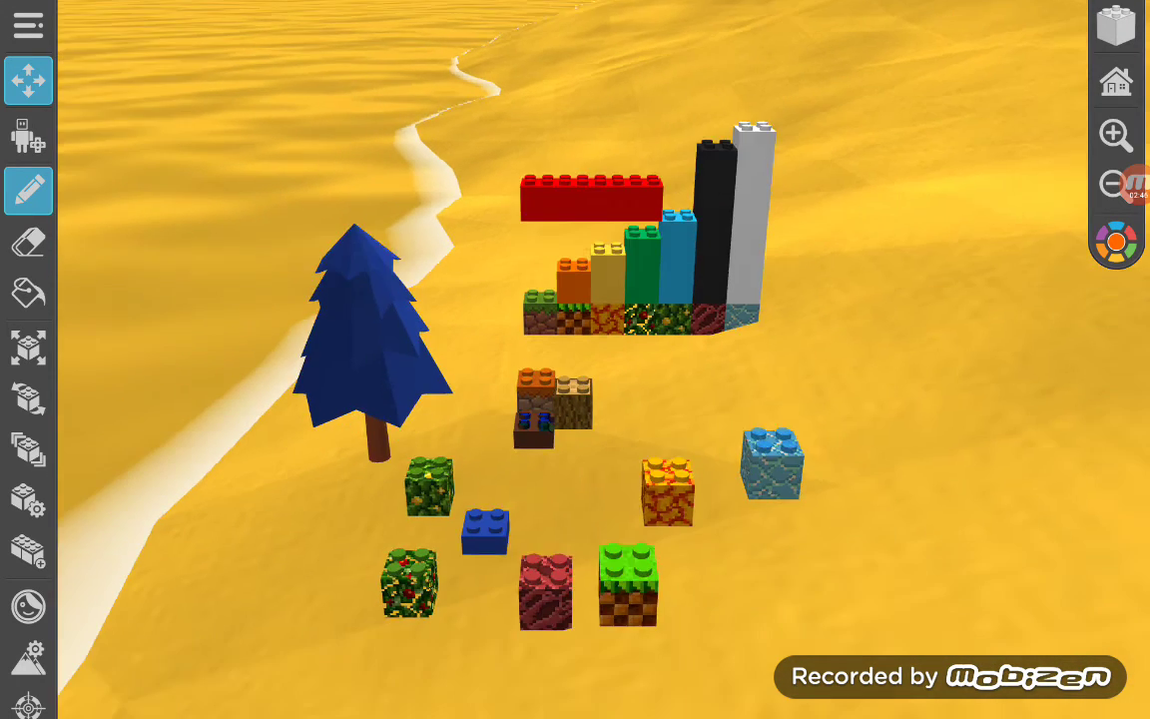
scroll(575, 399, up, 2)
scroll(575, 399, up, 2)
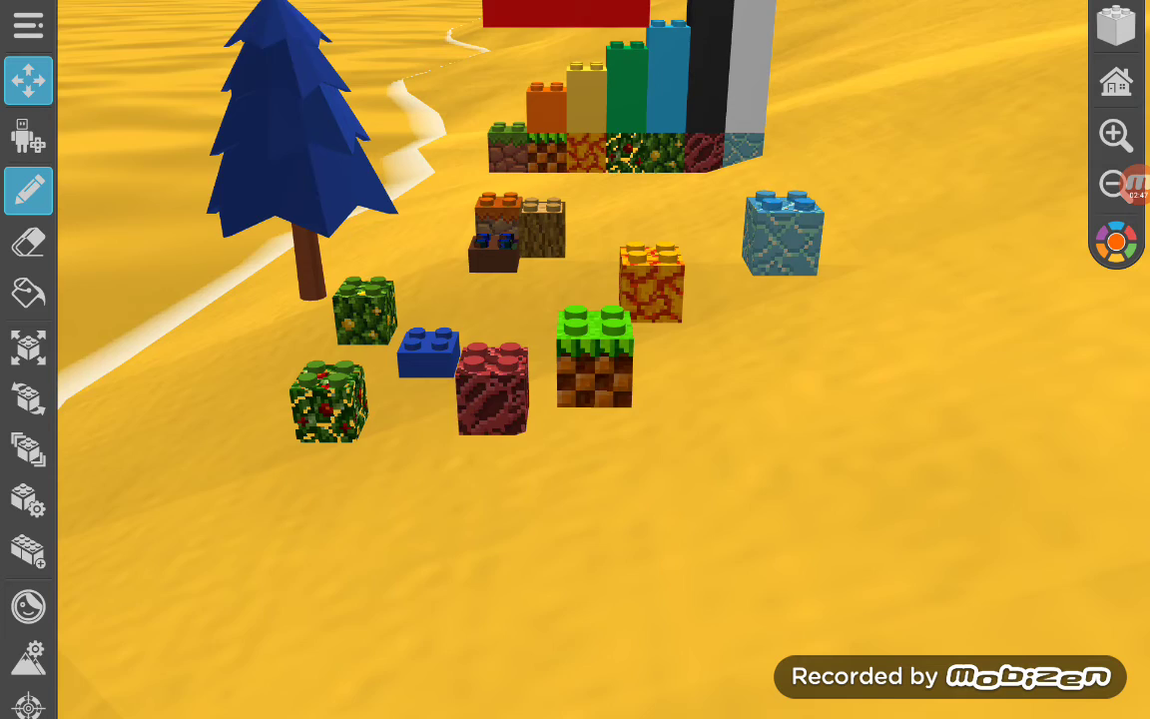
scroll(575, 400, up, 2)
scroll(575, 399, up, 2)
scroll(575, 359, down, 1)
scroll(575, 359, down, 5)
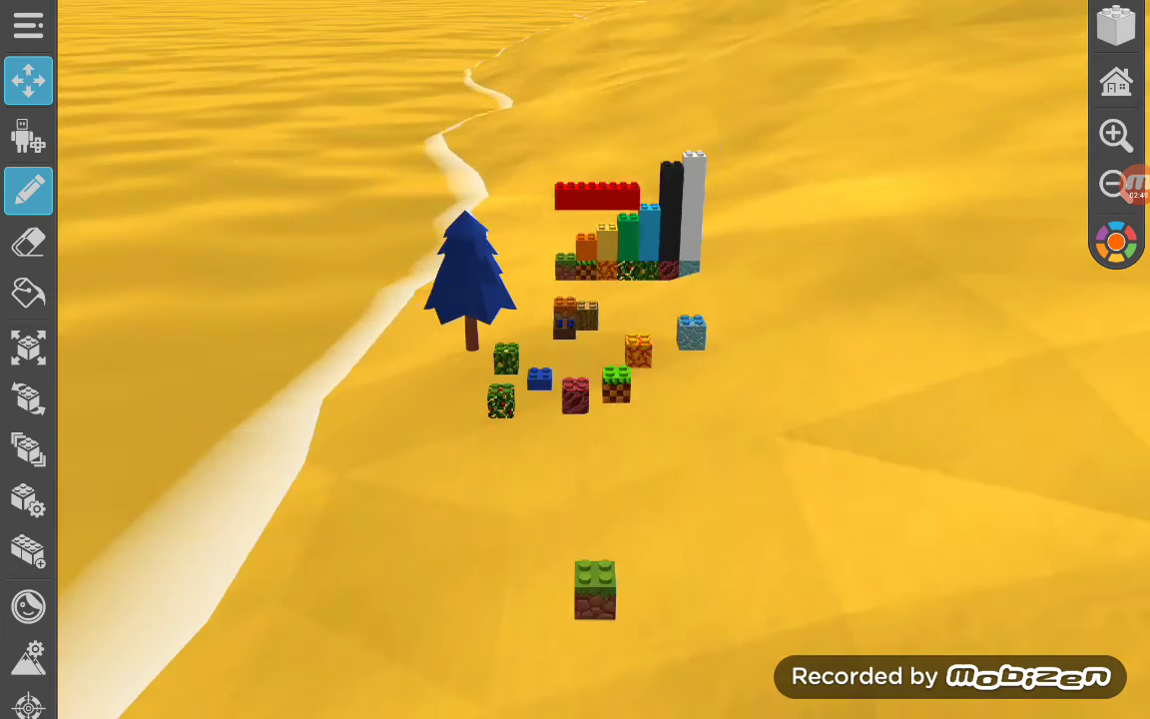
scroll(574, 360, down, 3)
scroll(575, 359, down, 1)
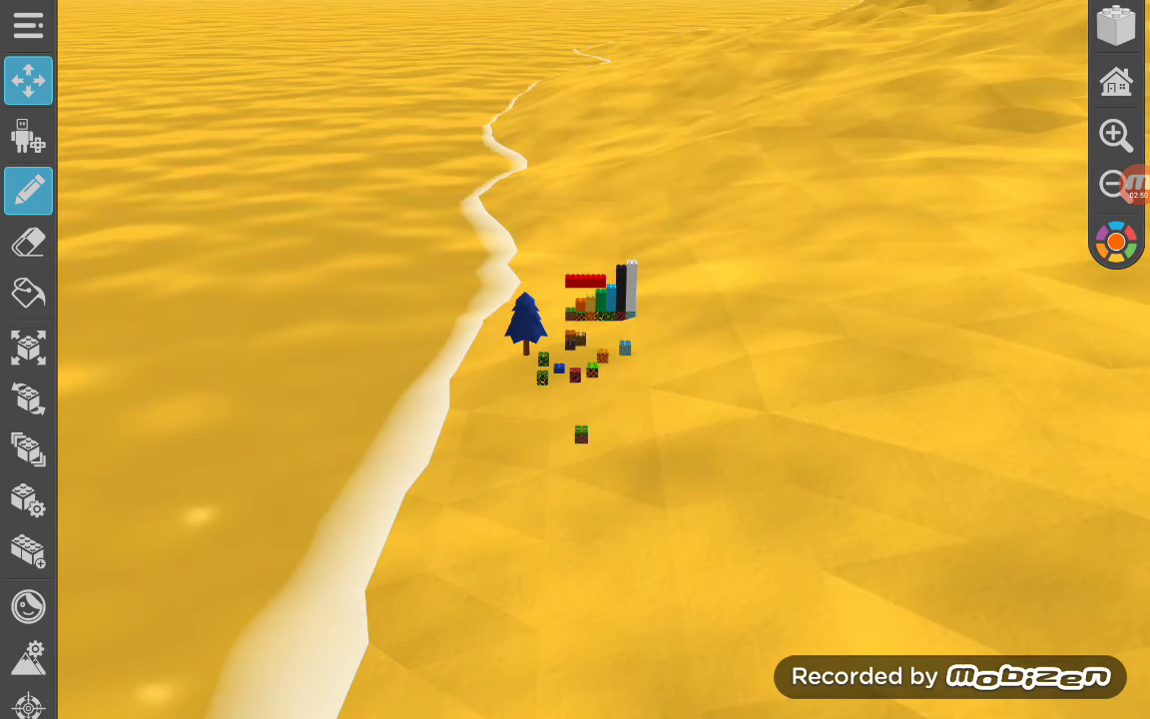
click(28, 346)
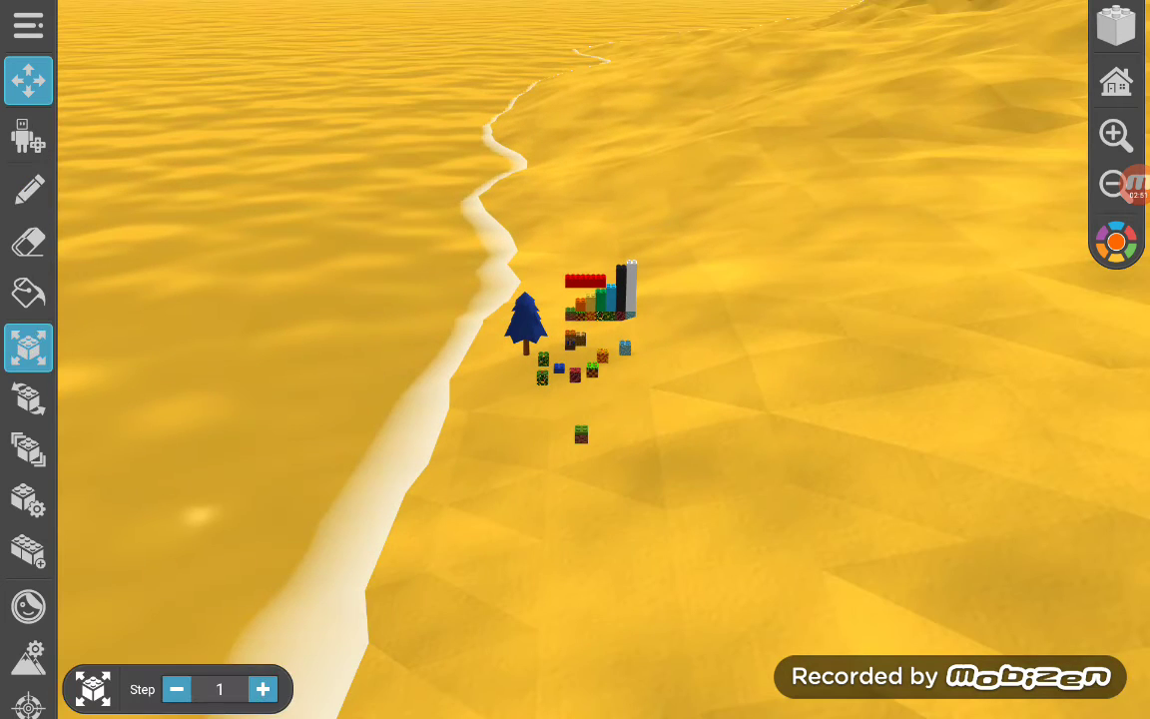
scroll(575, 359, up, 2)
scroll(575, 359, up, 2)
click(613, 503)
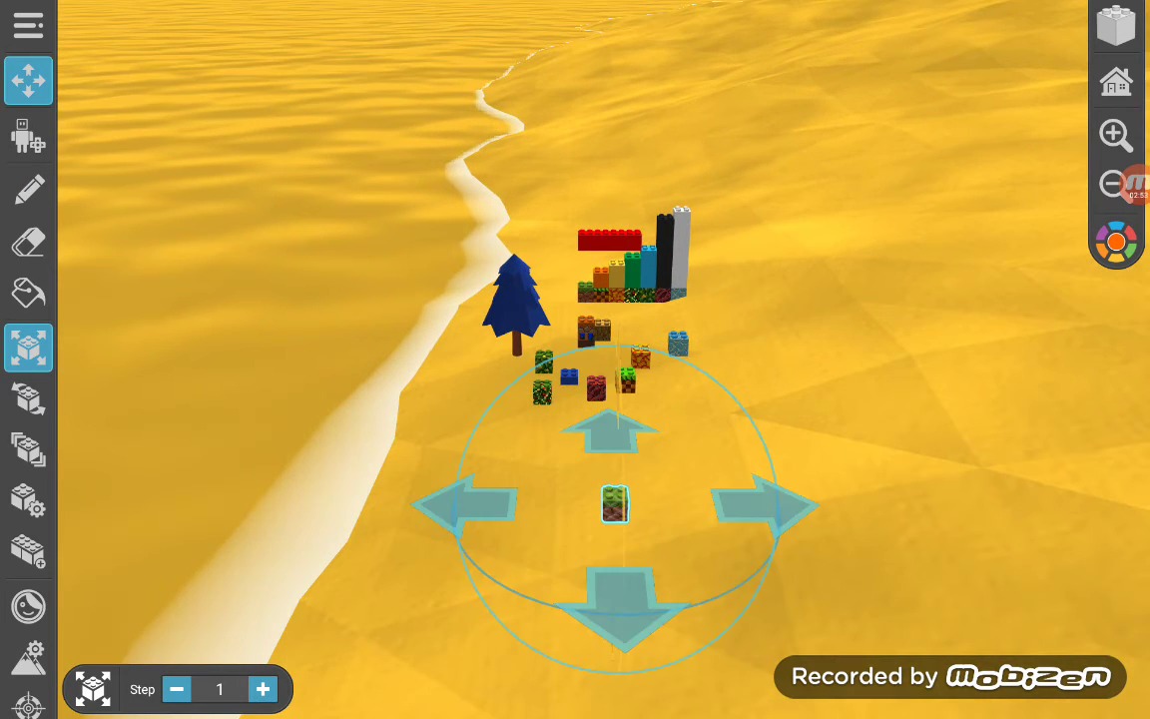
- Drag the green grass brick to stand just right of the tan brick stack
drag(615, 504, 555, 484)
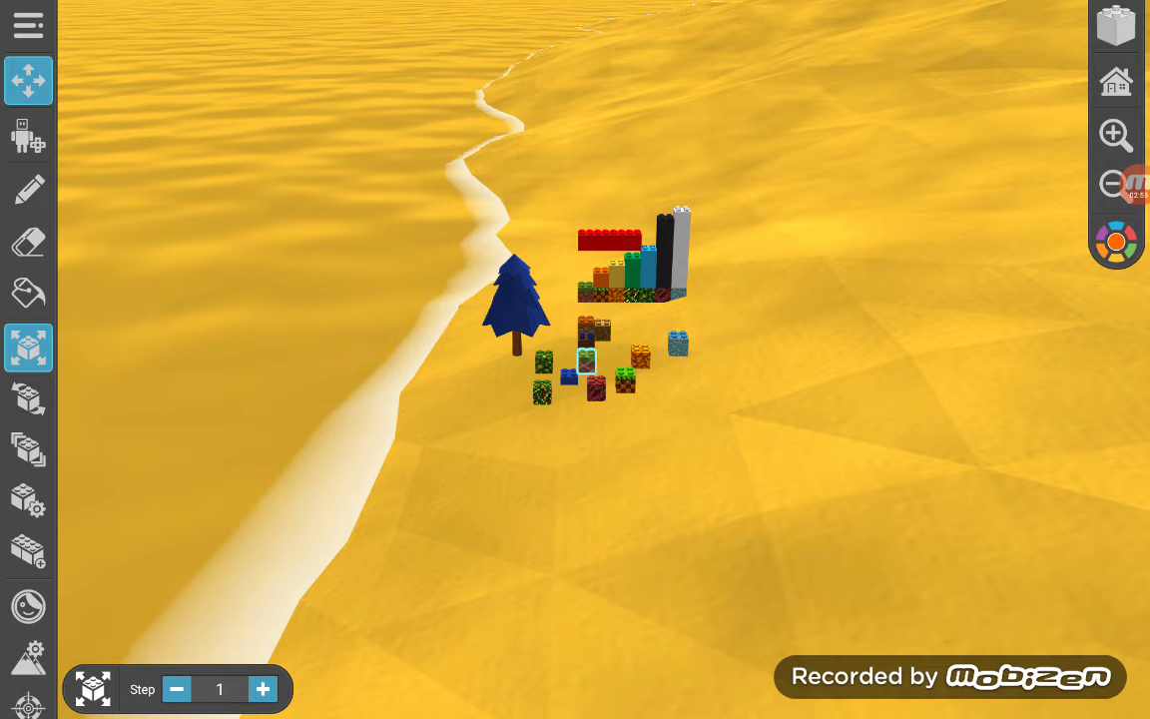
click(611, 340)
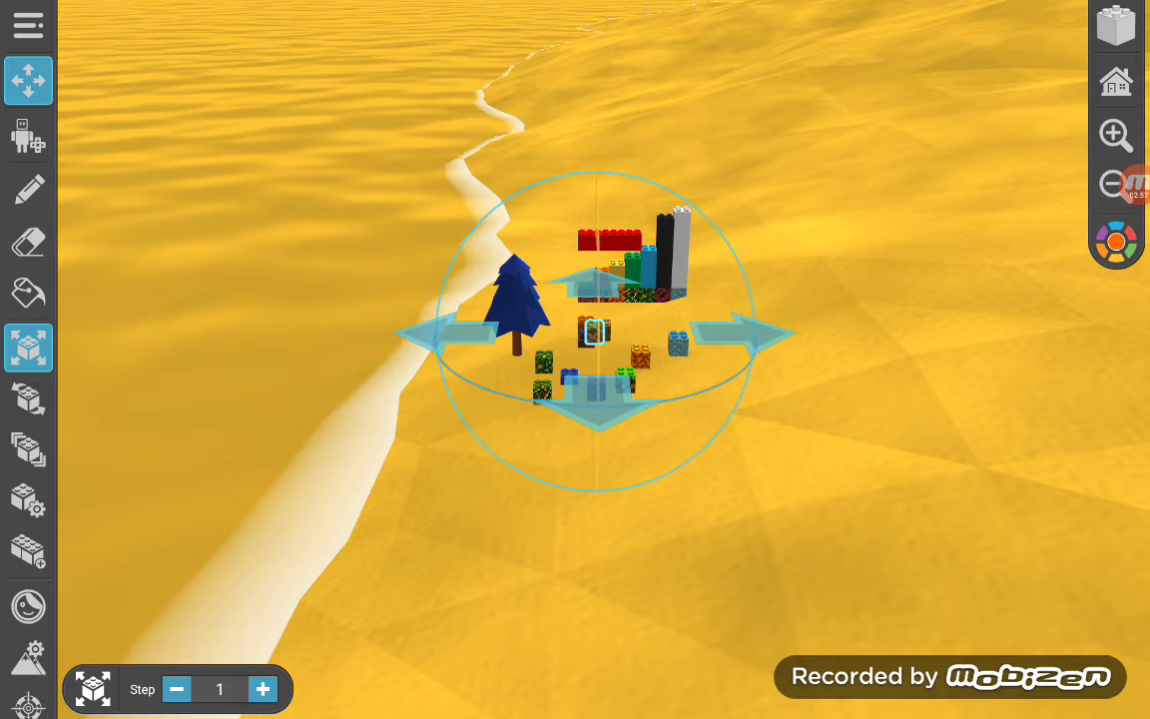
scroll(610, 340, up, 1)
scroll(611, 339, up, 3)
scroll(610, 339, up, 2)
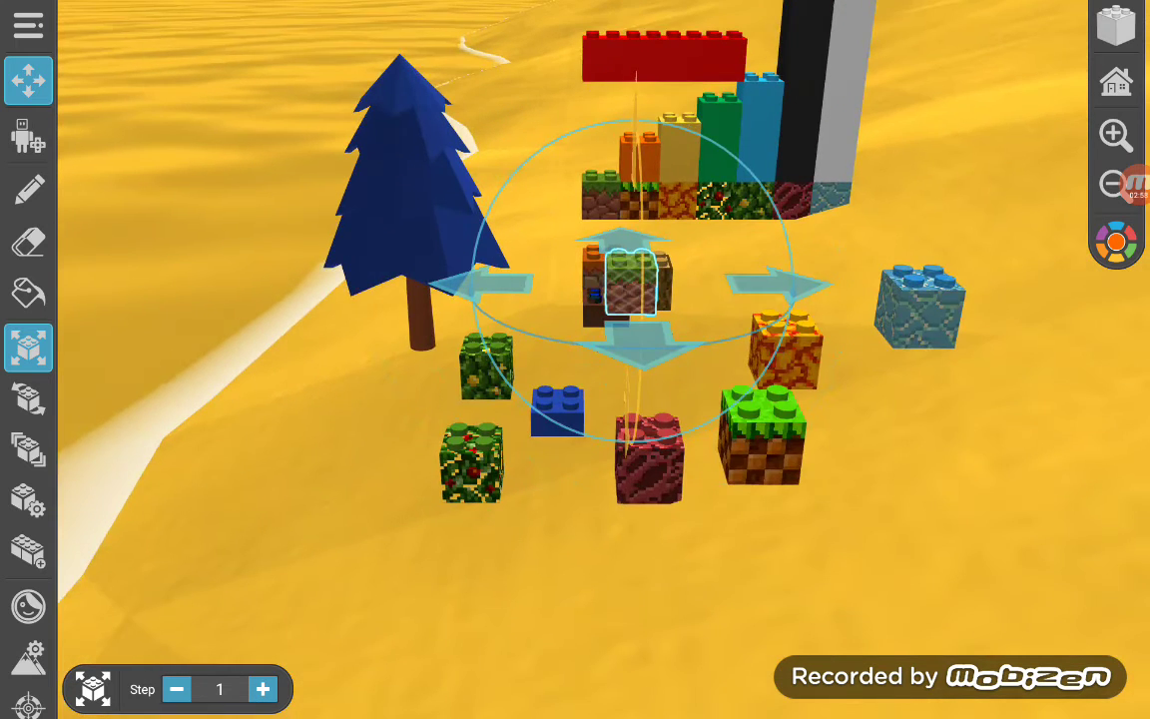
scroll(575, 360, down, 2)
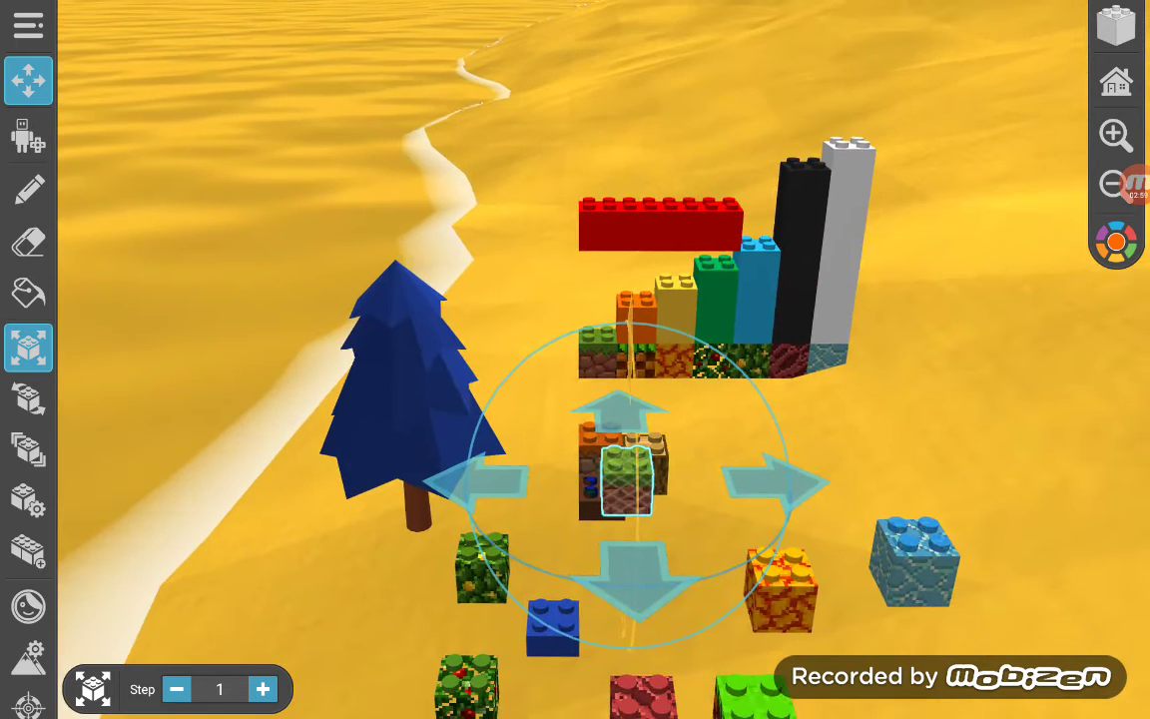
scroll(628, 449, up, 3)
scroll(699, 549, up, 2)
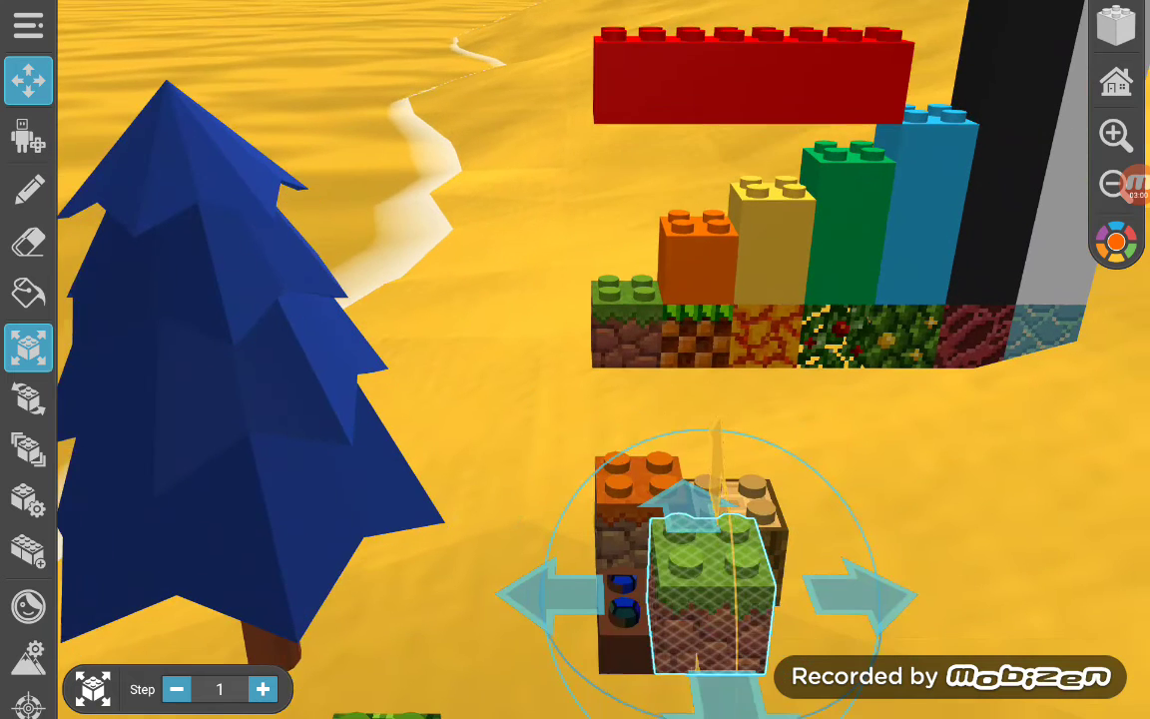
scroll(699, 549, down, 2)
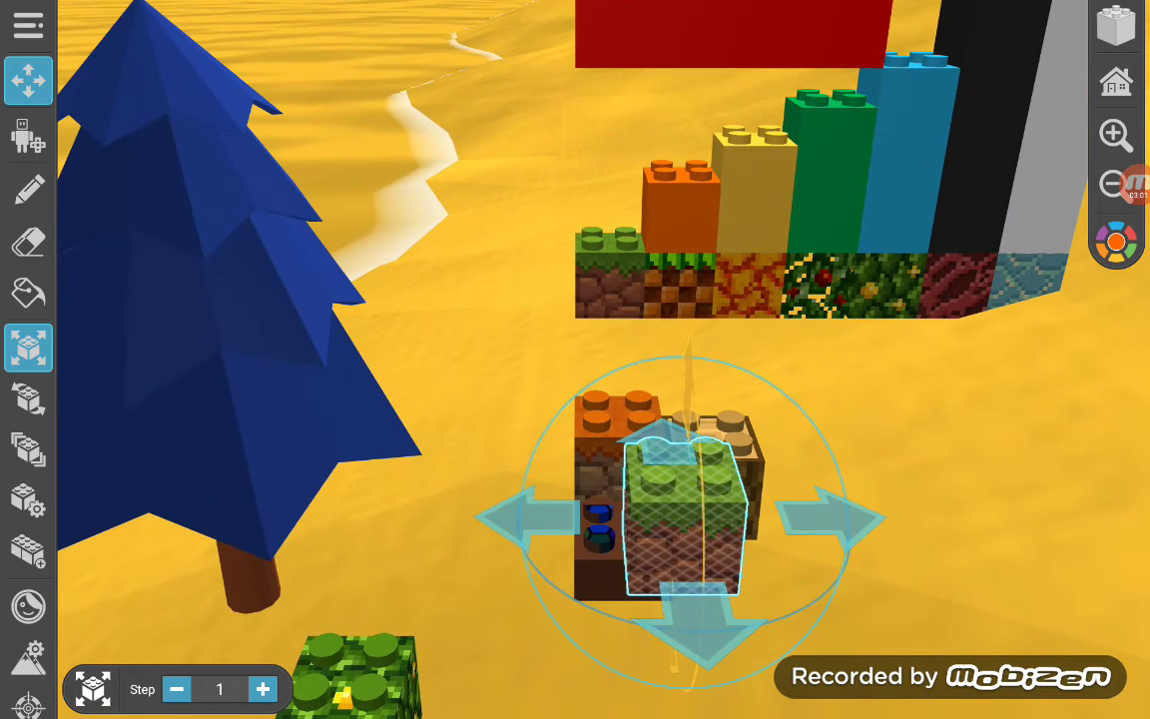
drag(685, 513, 836, 513)
scroll(838, 519, up, 2)
click(28, 189)
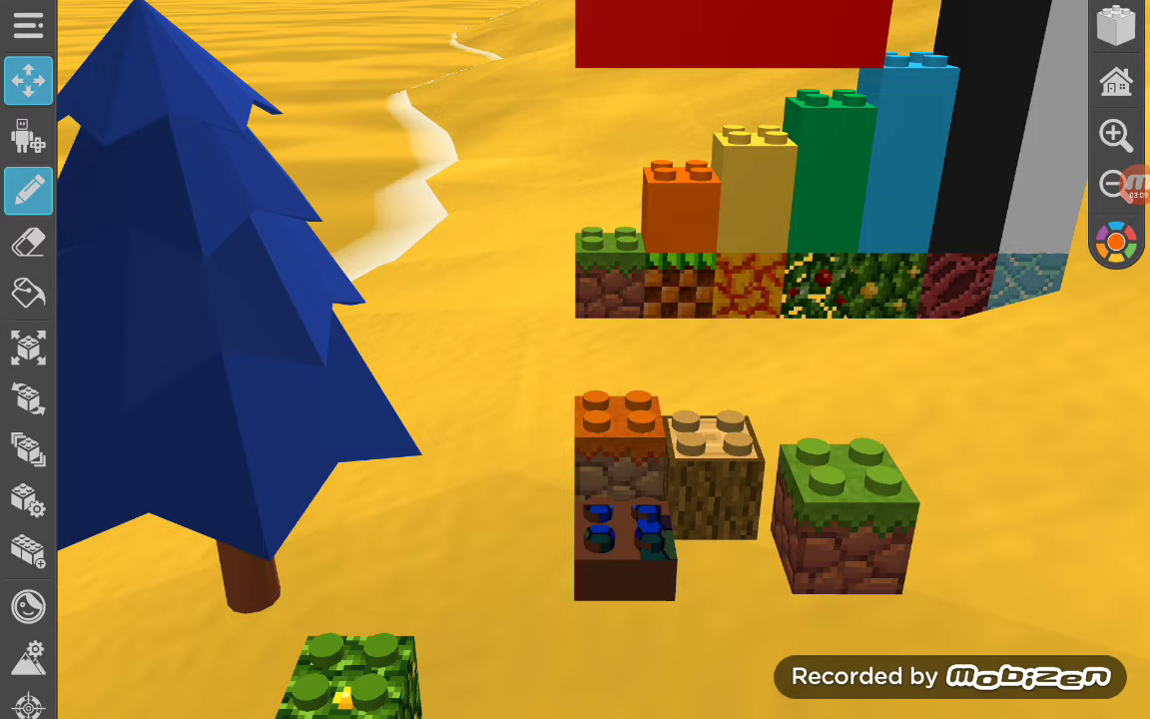
click(1138, 184)
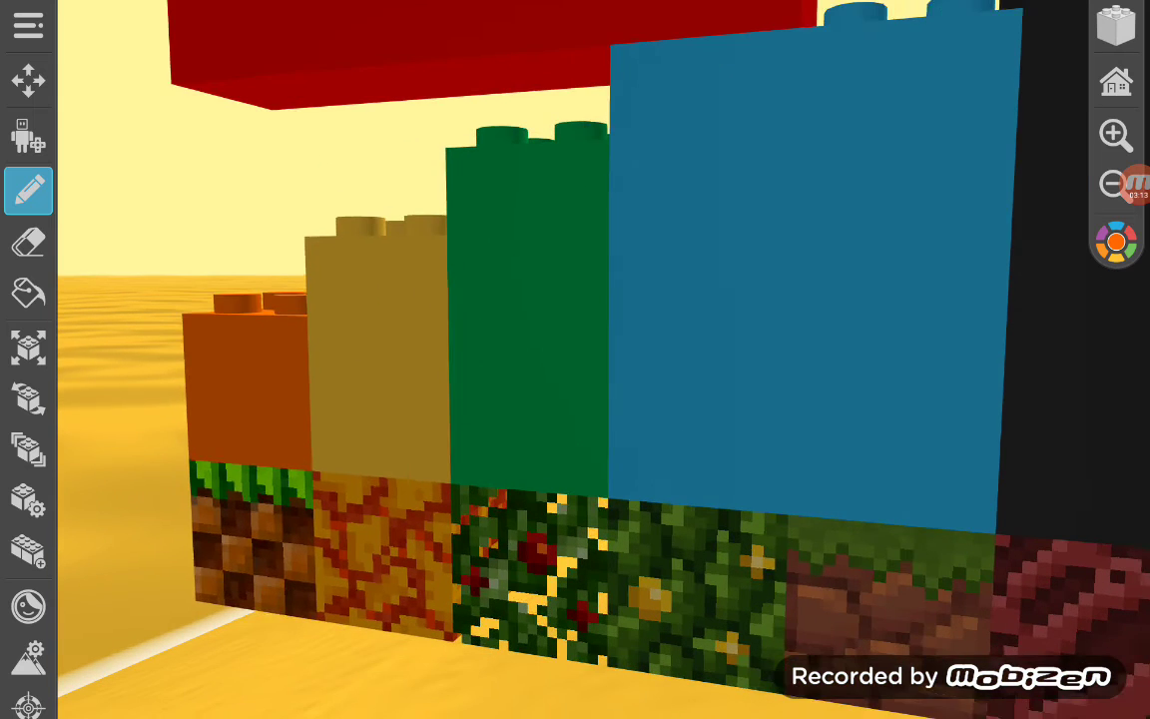
click(28, 80)
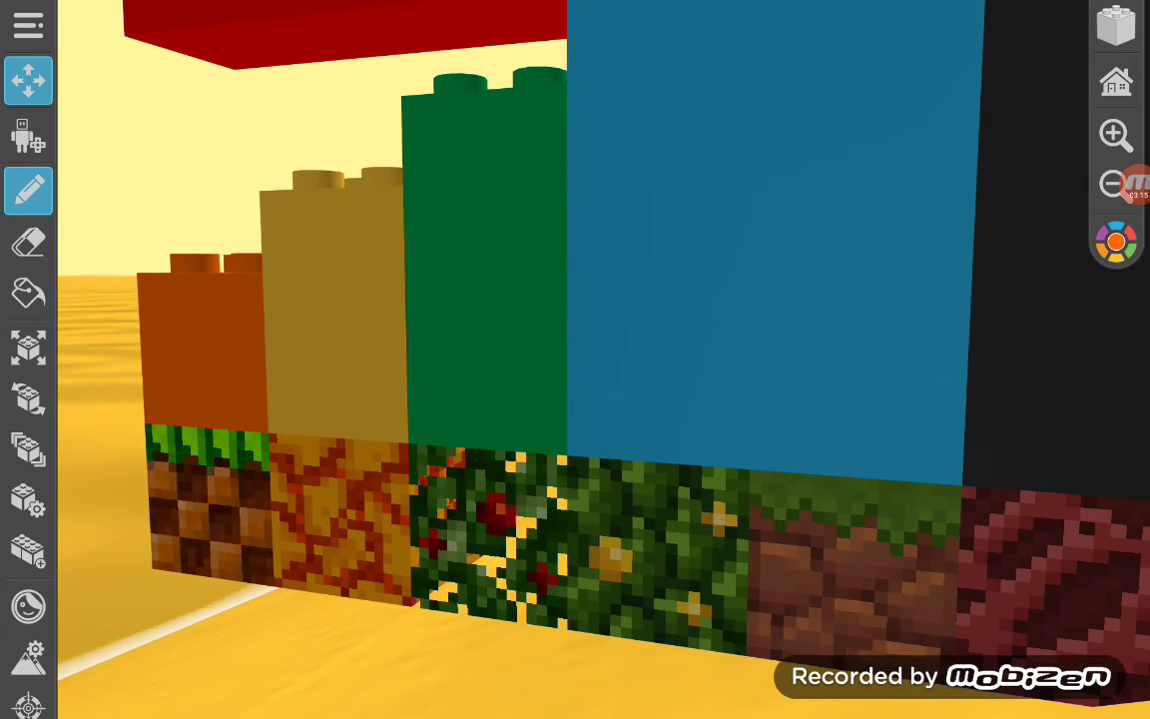
click(28, 345)
click(669, 530)
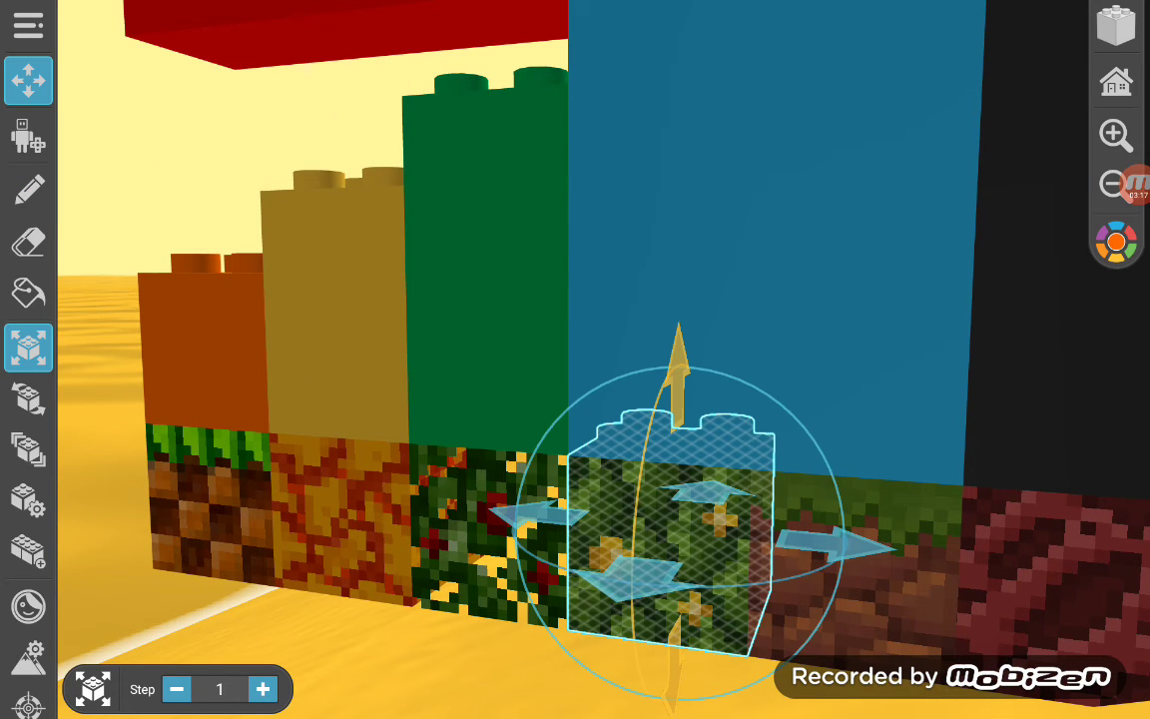
click(28, 190)
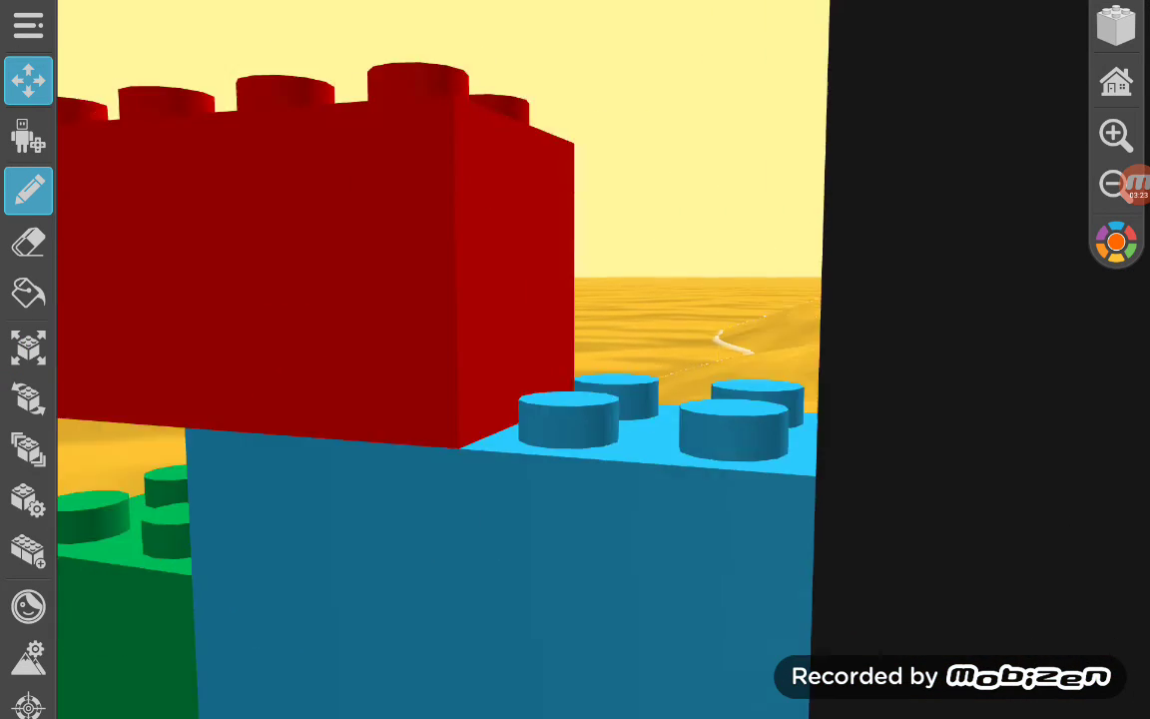
mouse_move(599, 399)
mouse_down()
mouse_move(559, 419)
mouse_move(559, 529)
mouse_move(579, 519)
mouse_up()
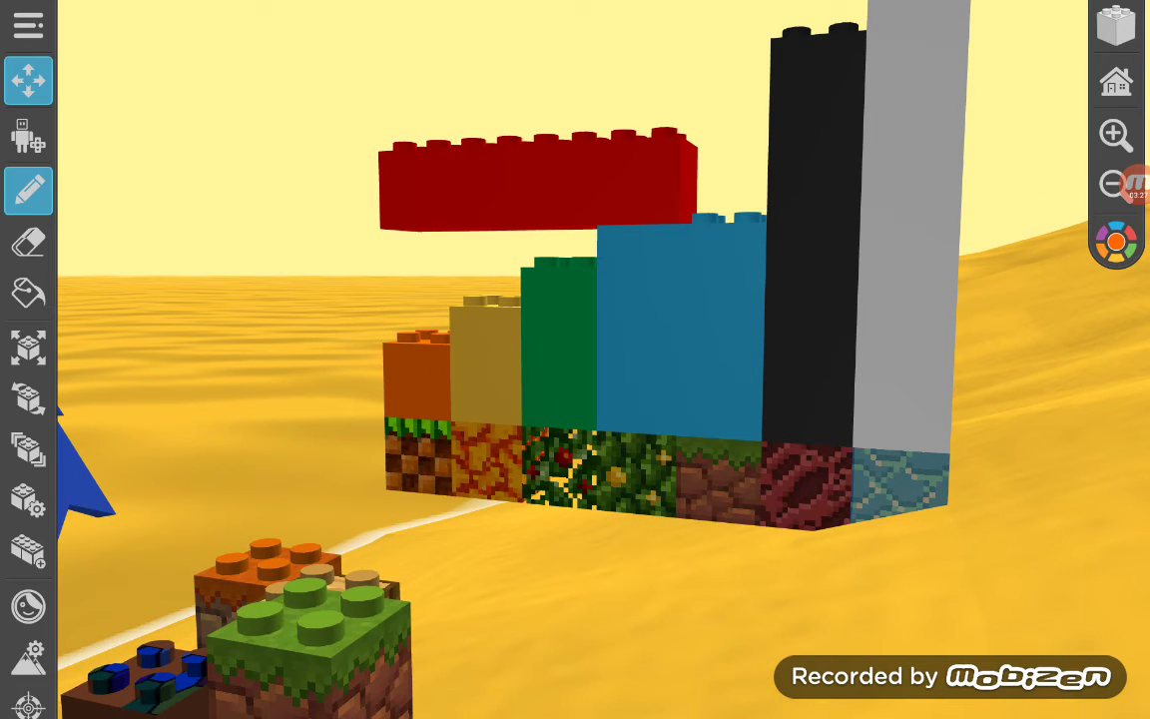
scroll(599, 349, up, 5)
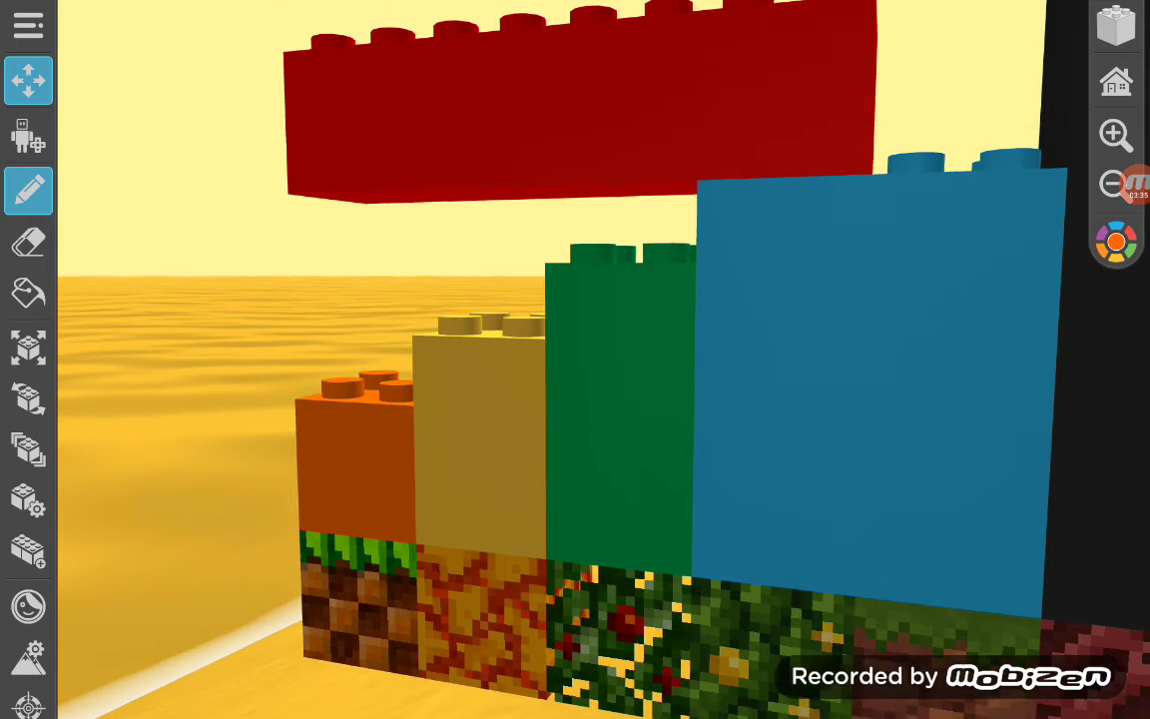
scroll(599, 349, down, 3)
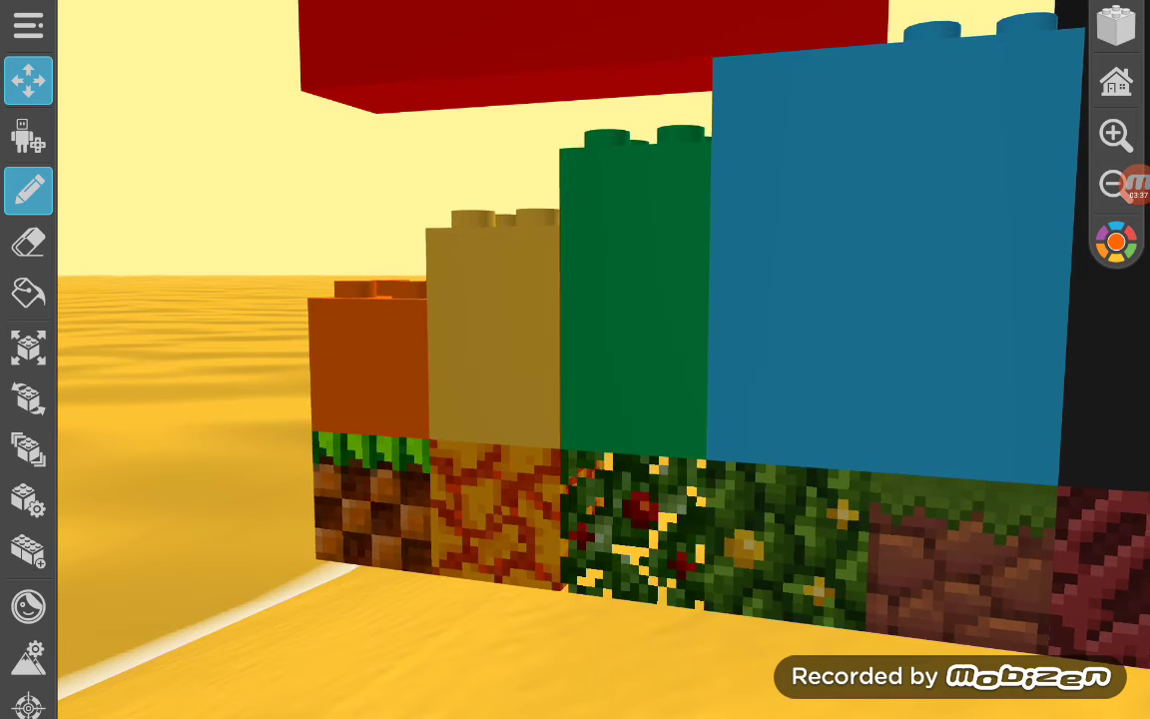
- Erase the tall black and grey columns and the dark red and teal textured base bricks
click(28, 241)
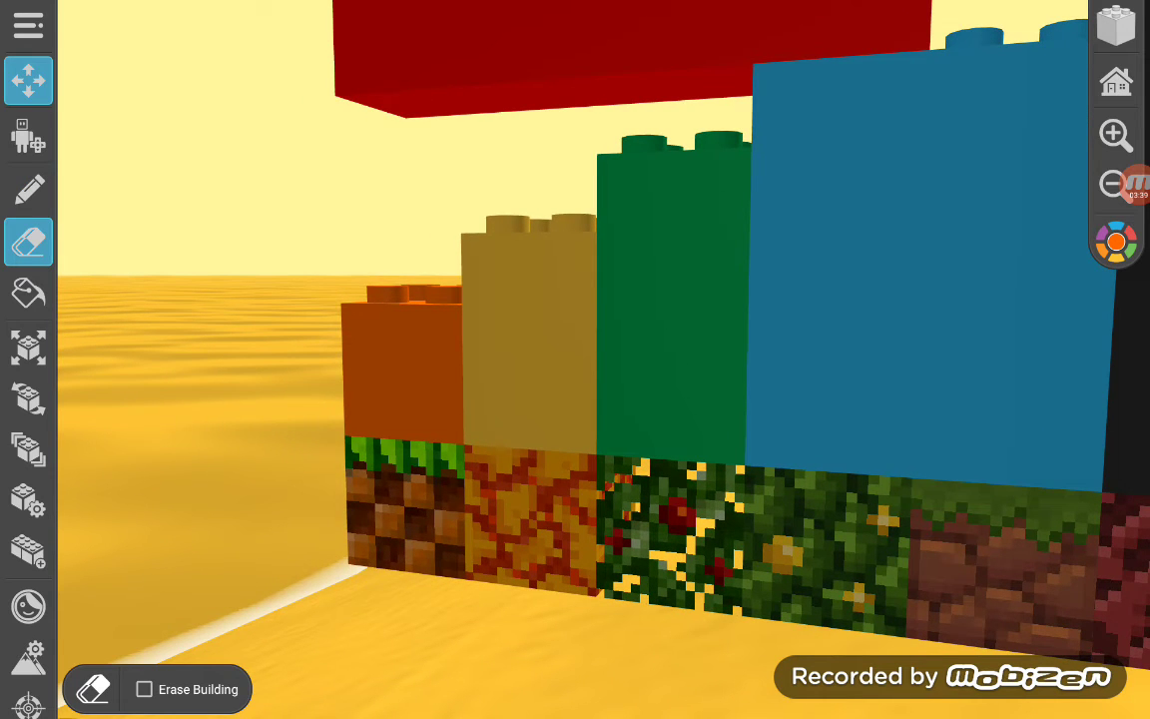
drag(598, 300, 539, 419)
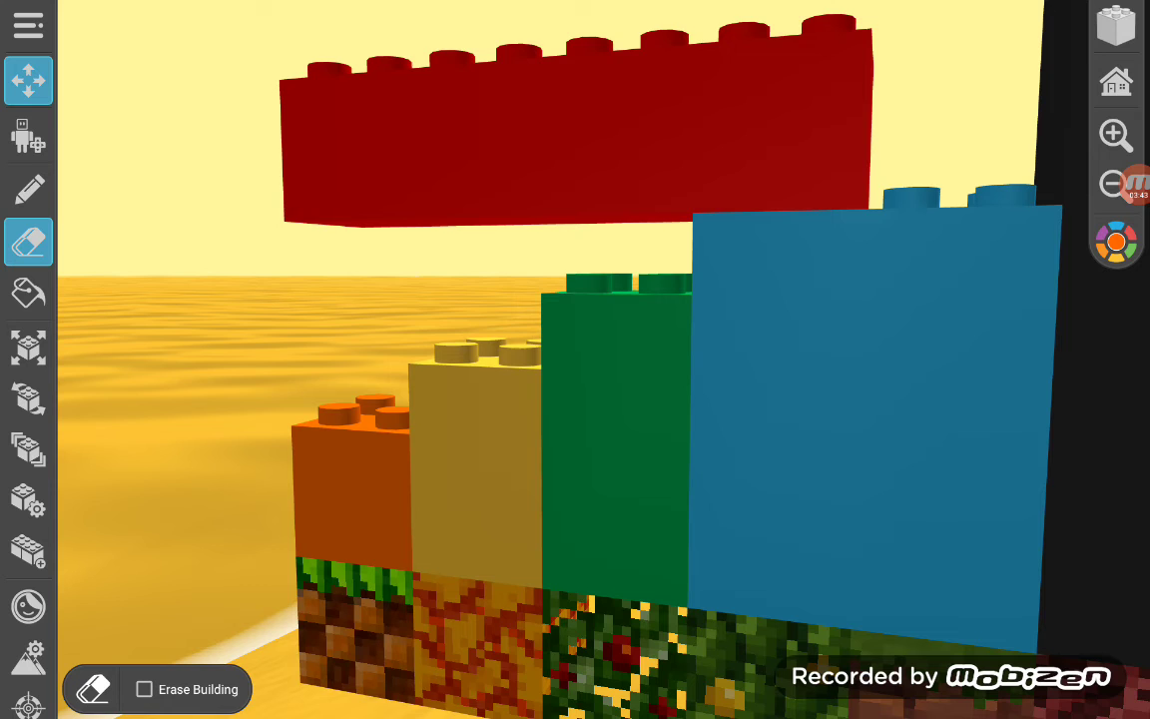
scroll(599, 360, down, 3)
scroll(599, 359, down, 2)
click(739, 549)
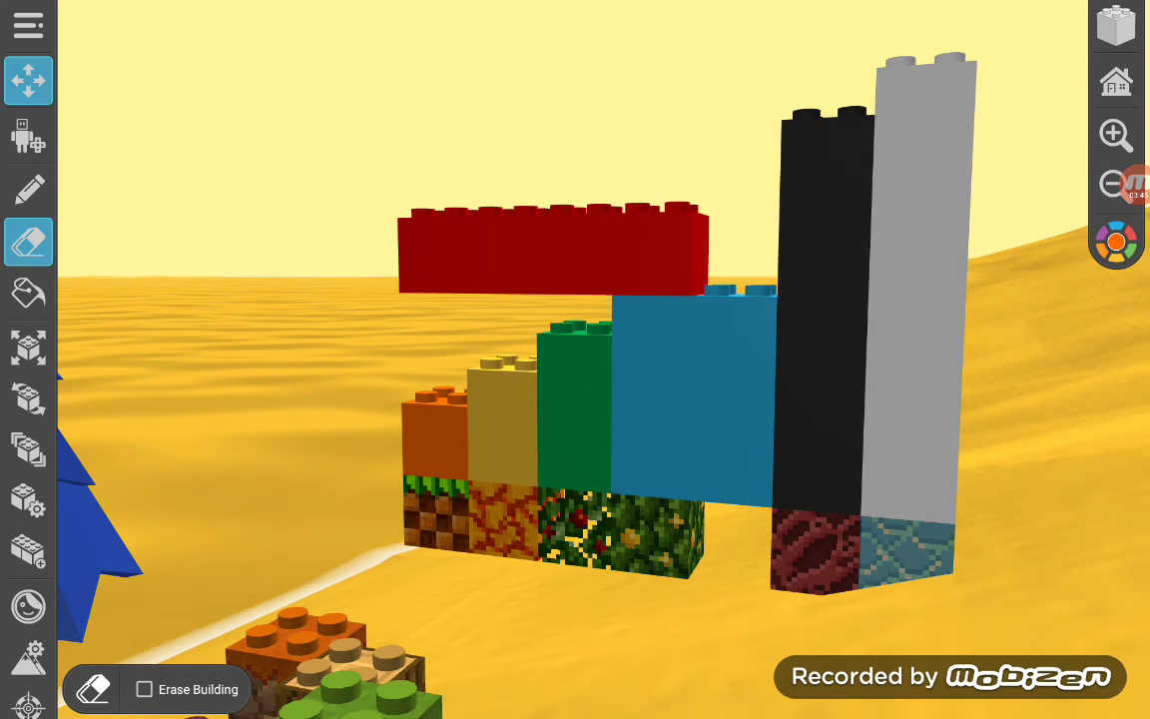
click(738, 399)
click(818, 299)
click(813, 539)
- Erase the right-end bricks, the long red brick, and the orange, yellow, green and blue bricks
click(903, 549)
click(924, 299)
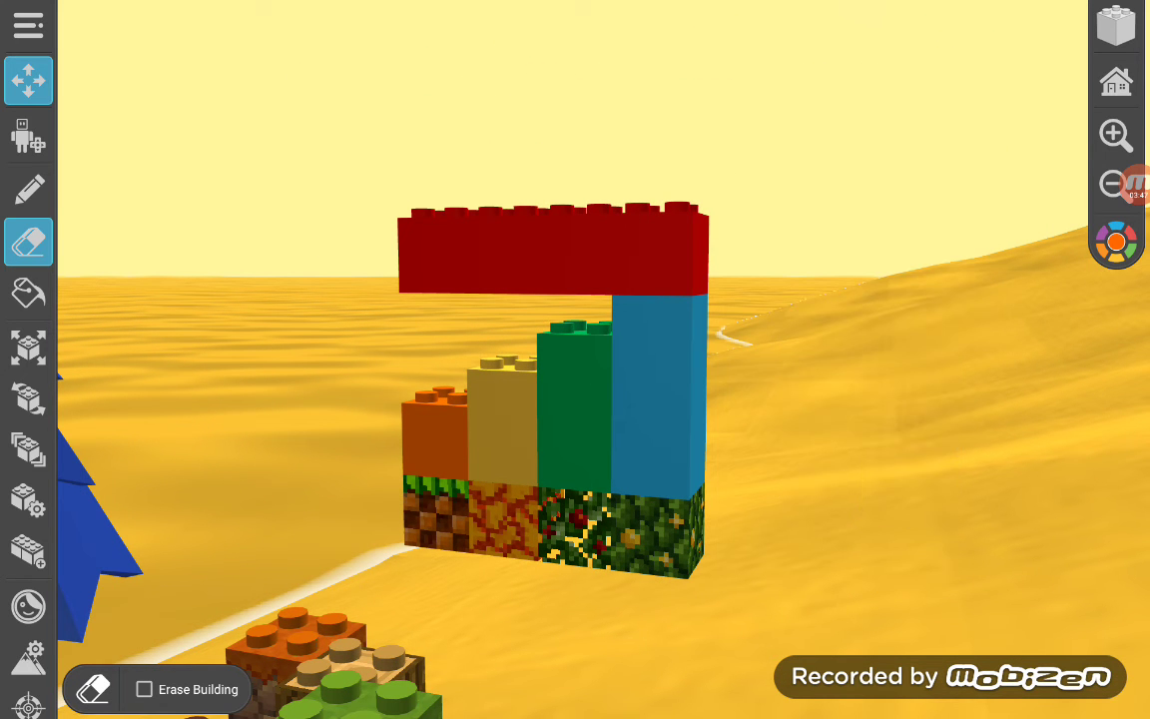
click(554, 249)
click(434, 434)
click(502, 419)
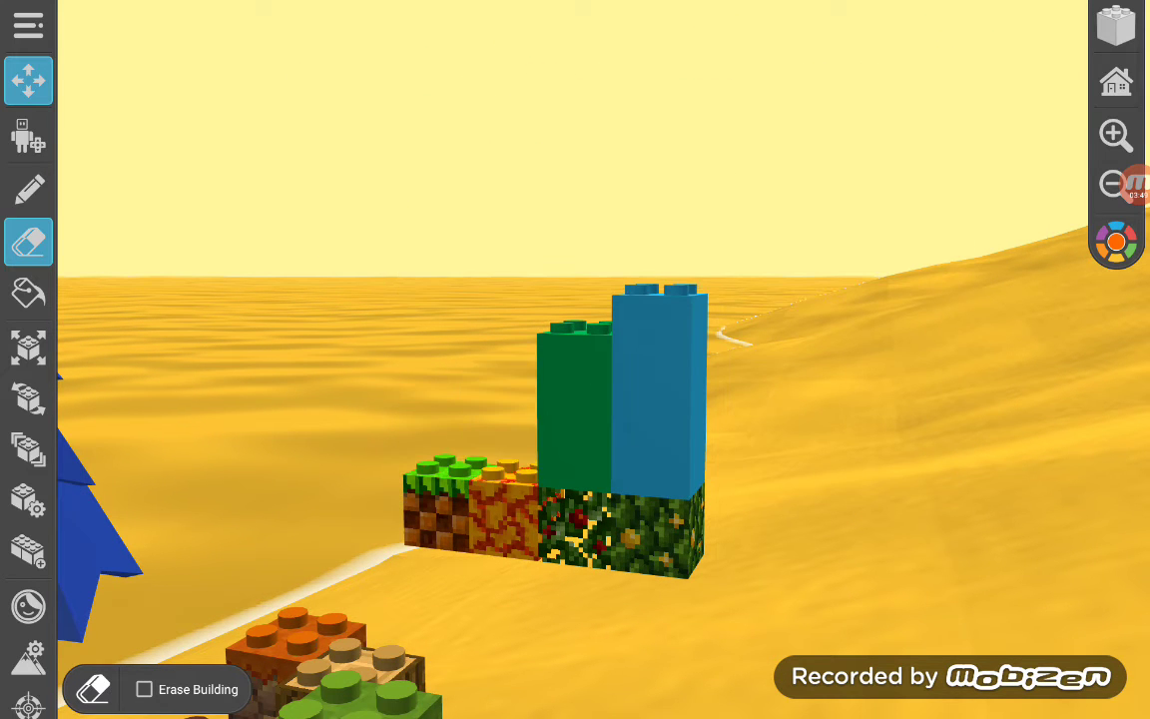
click(574, 409)
click(658, 389)
scroll(599, 499, up, 2)
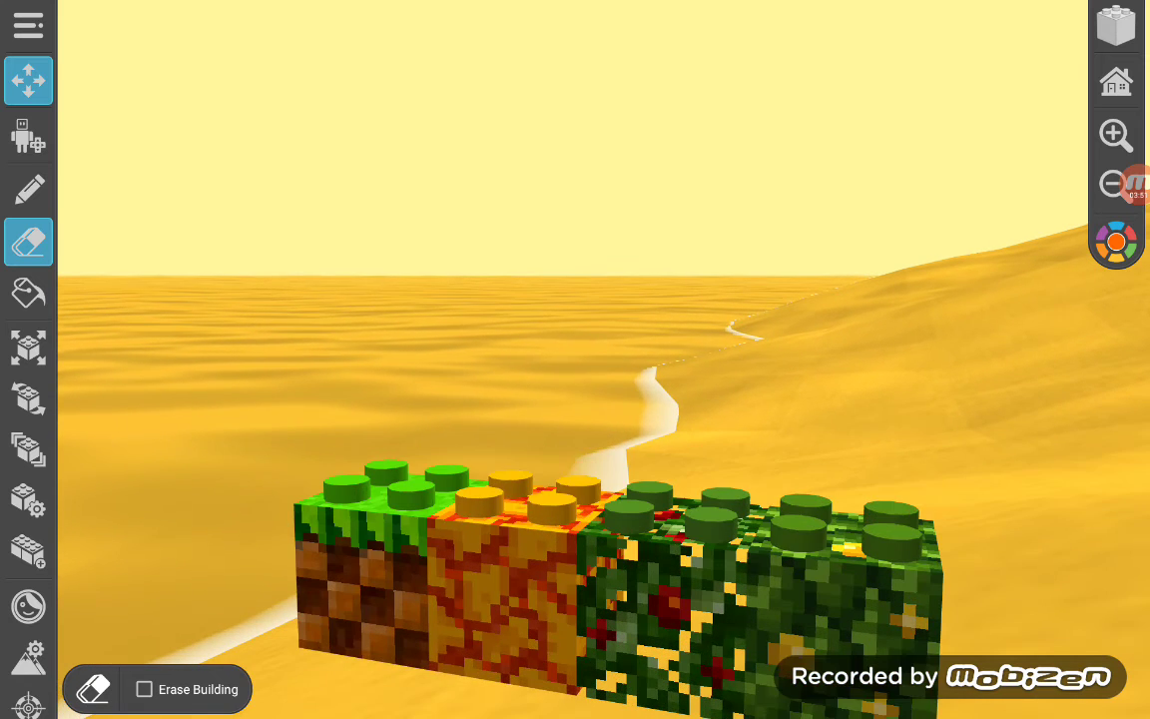
scroll(599, 499, up, 3)
scroll(599, 499, down, 1)
scroll(599, 499, down, 3)
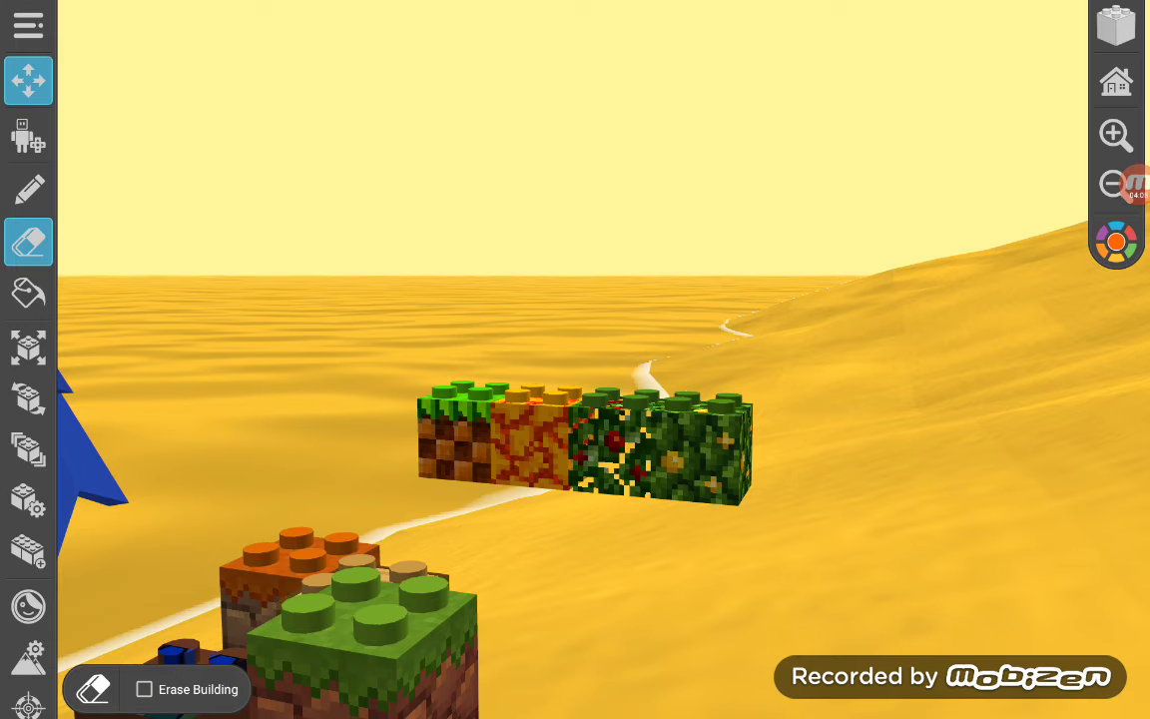
scroll(584, 444, up, 2)
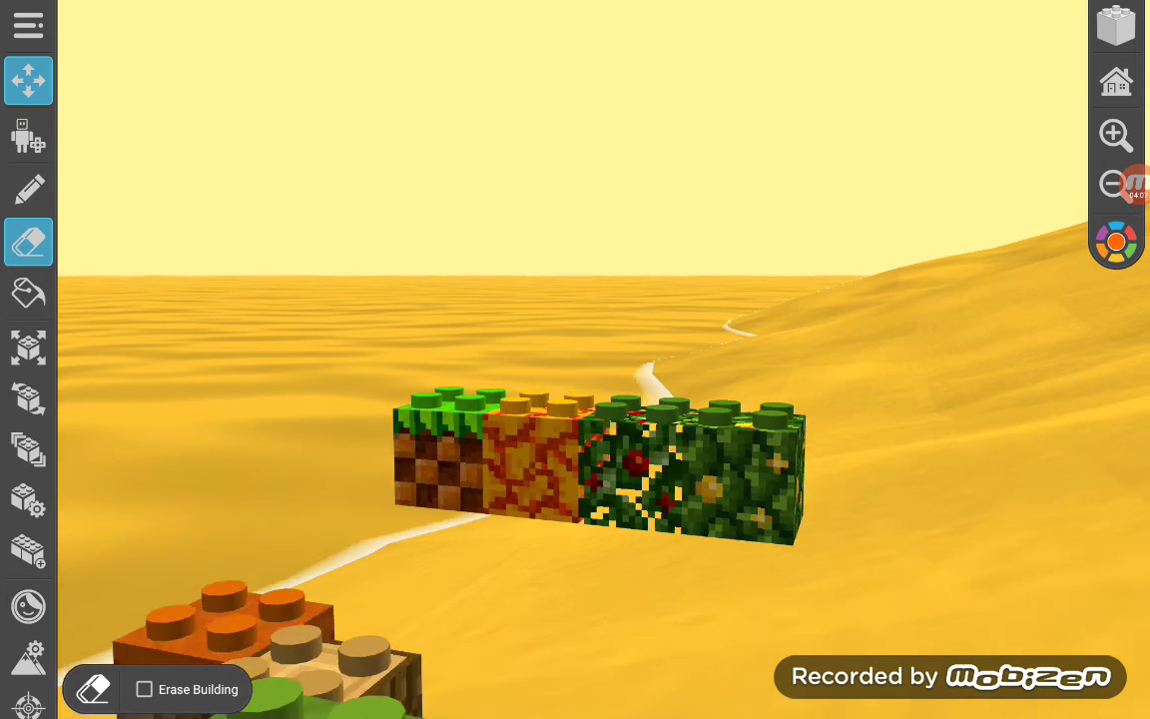
scroll(583, 444, up, 3)
scroll(584, 444, up, 3)
click(27, 24)
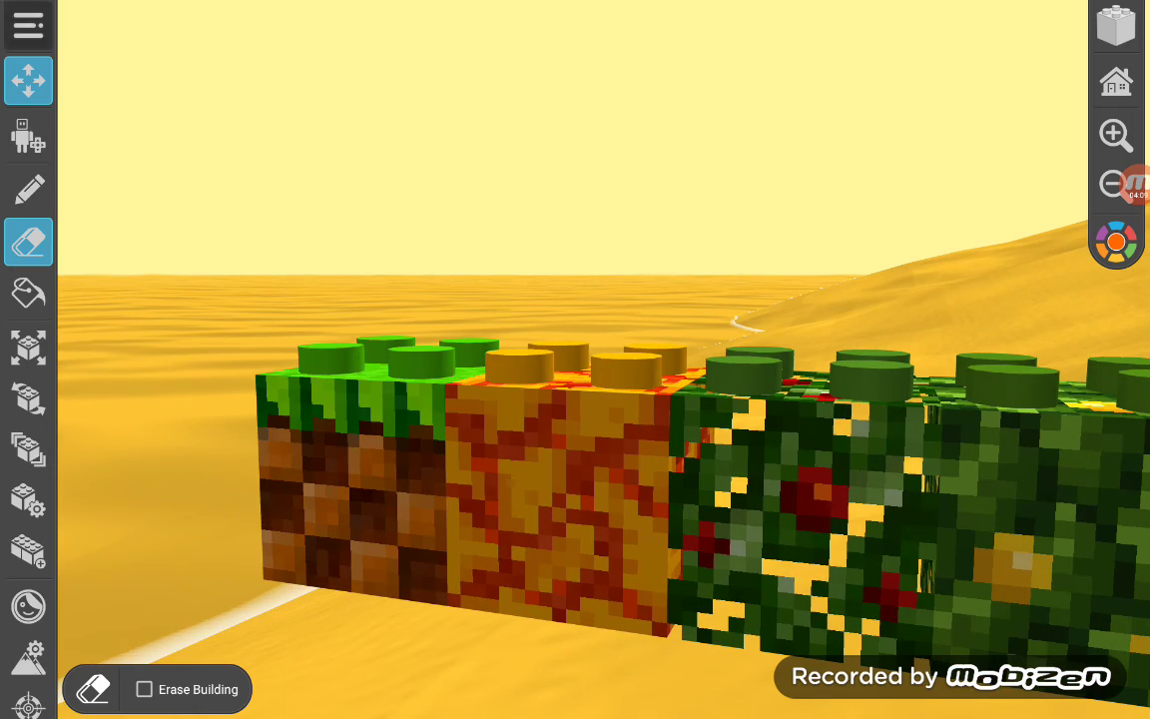
- Change the background from pale yellow to the dark starry night sky
click(526, 422)
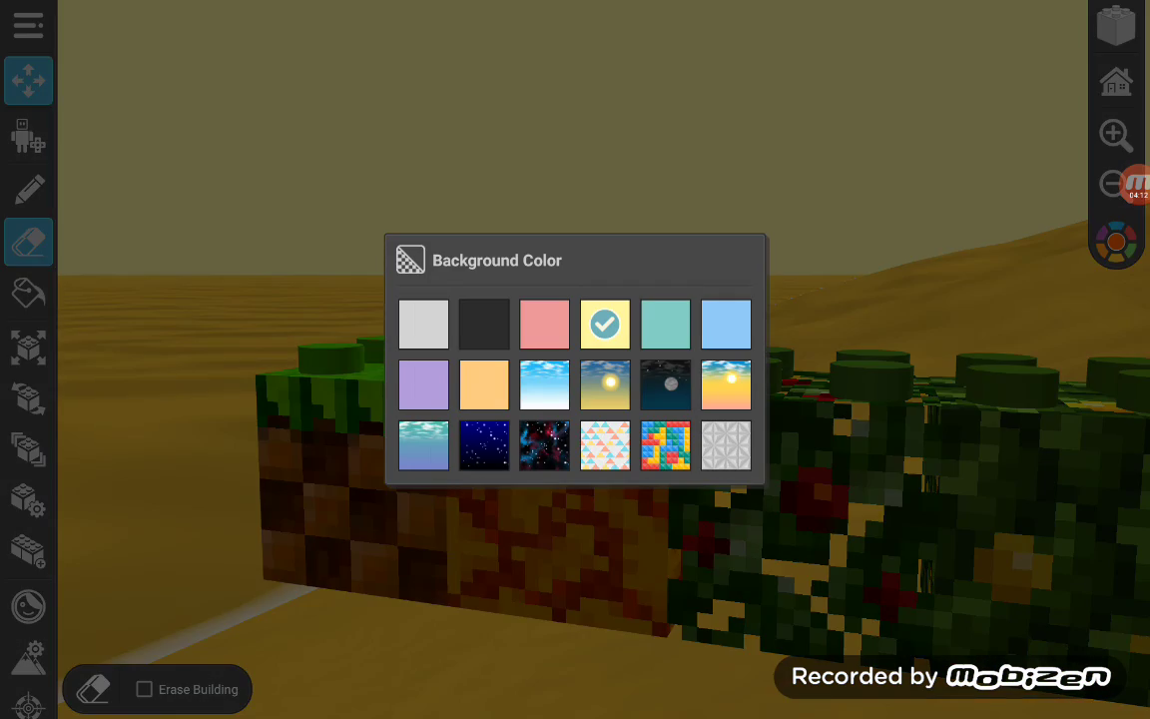
click(665, 380)
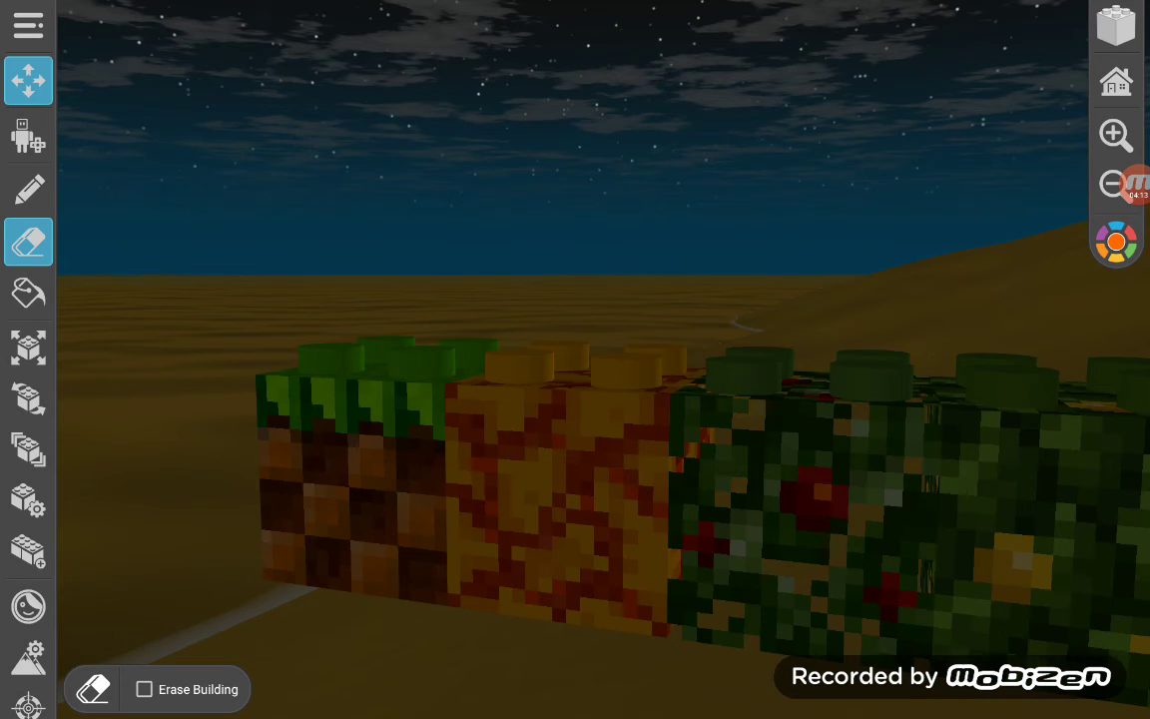
drag(599, 450, 644, 440)
click(1136, 184)
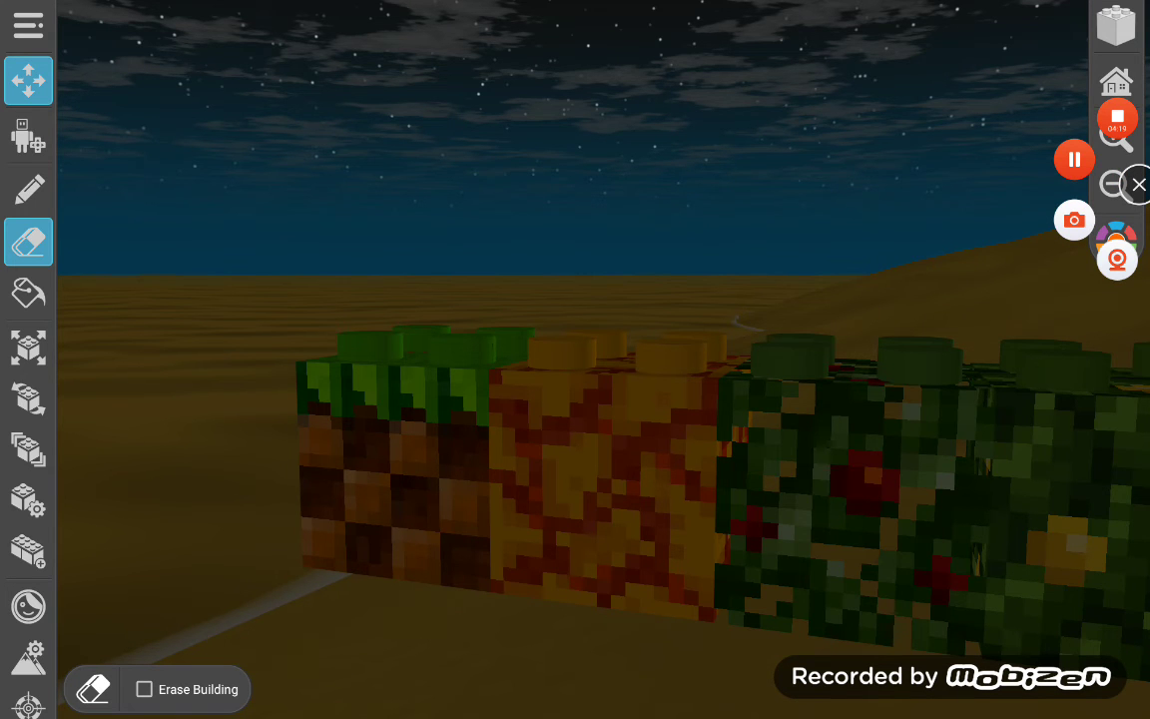
scroll(599, 449, down, 5)
scroll(598, 399, up, 2)
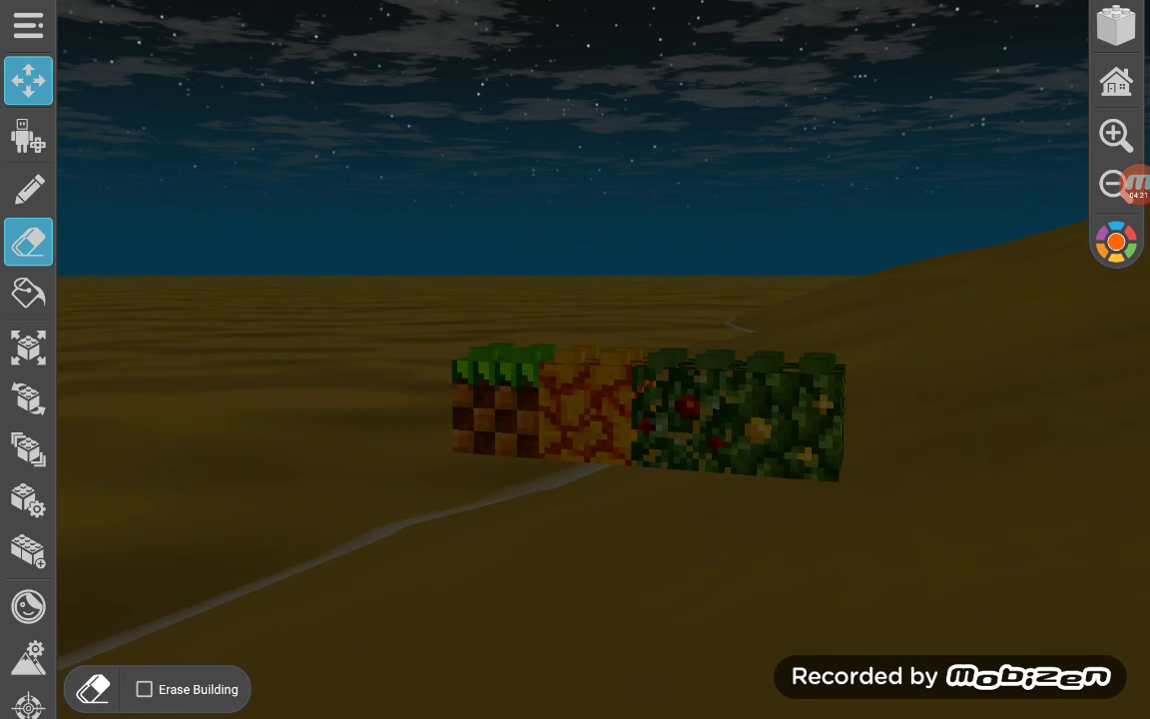
scroll(611, 387, down, 3)
scroll(599, 370, down, 3)
scroll(579, 364, down, 2)
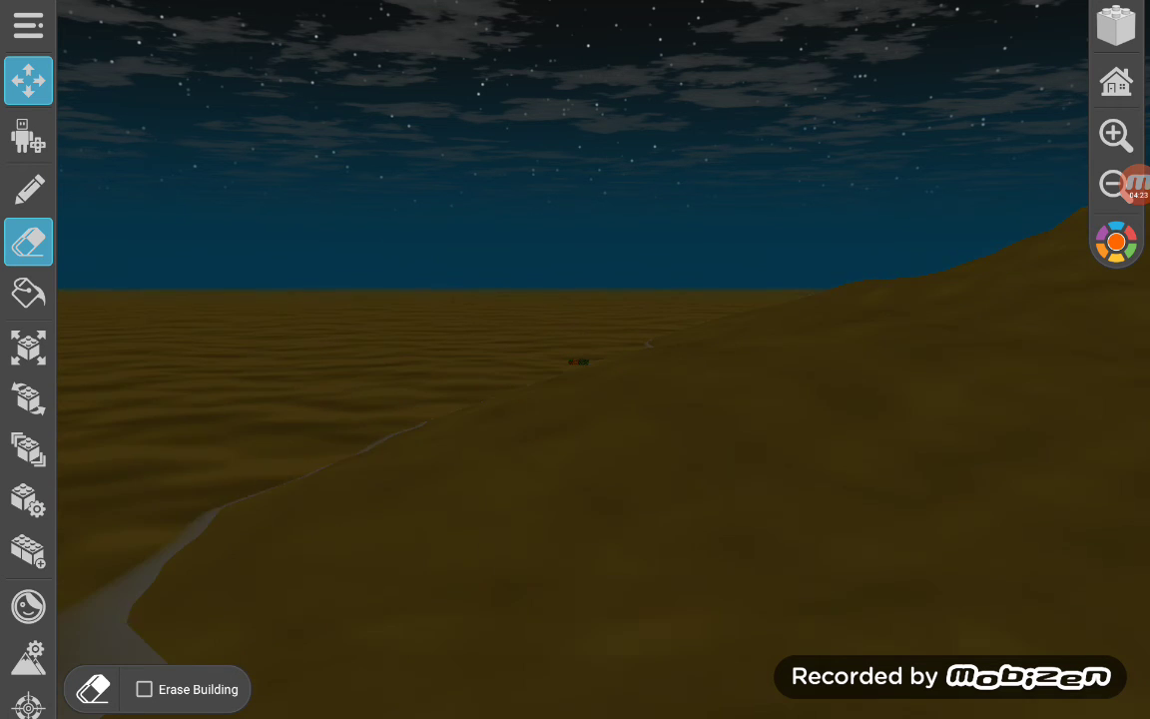
drag(798, 449, 299, 479)
drag(599, 419, 599, 439)
drag(599, 300, 599, 399)
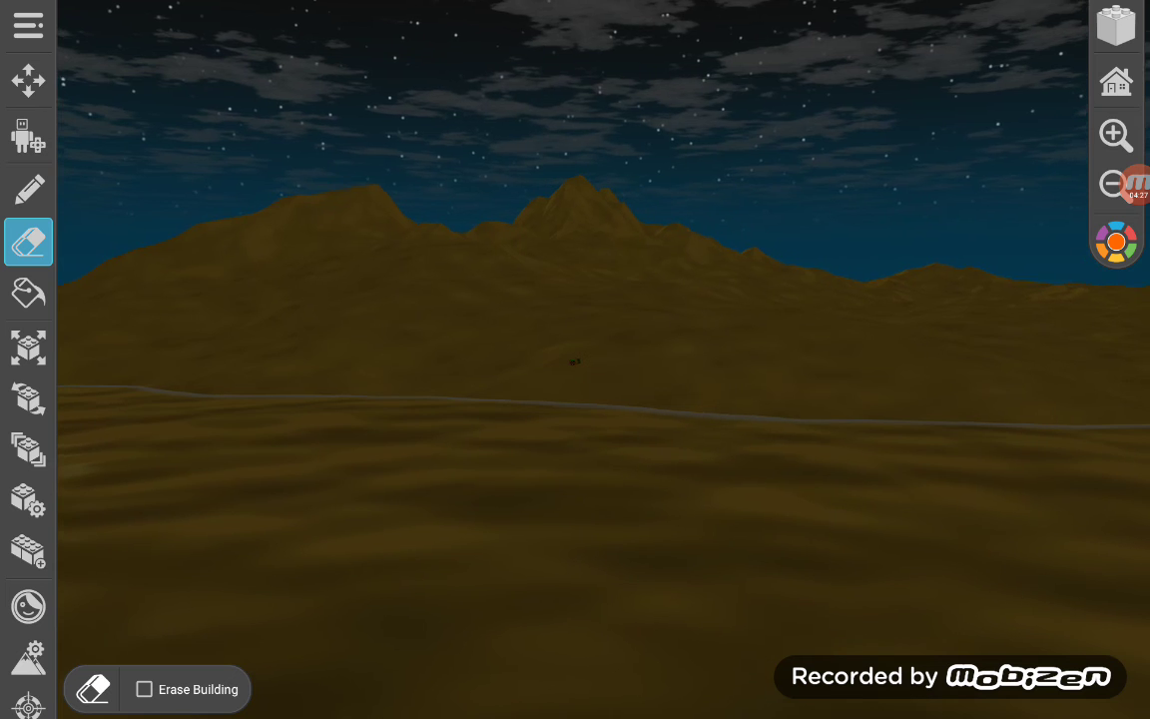
drag(400, 399, 698, 399)
drag(300, 419, 698, 420)
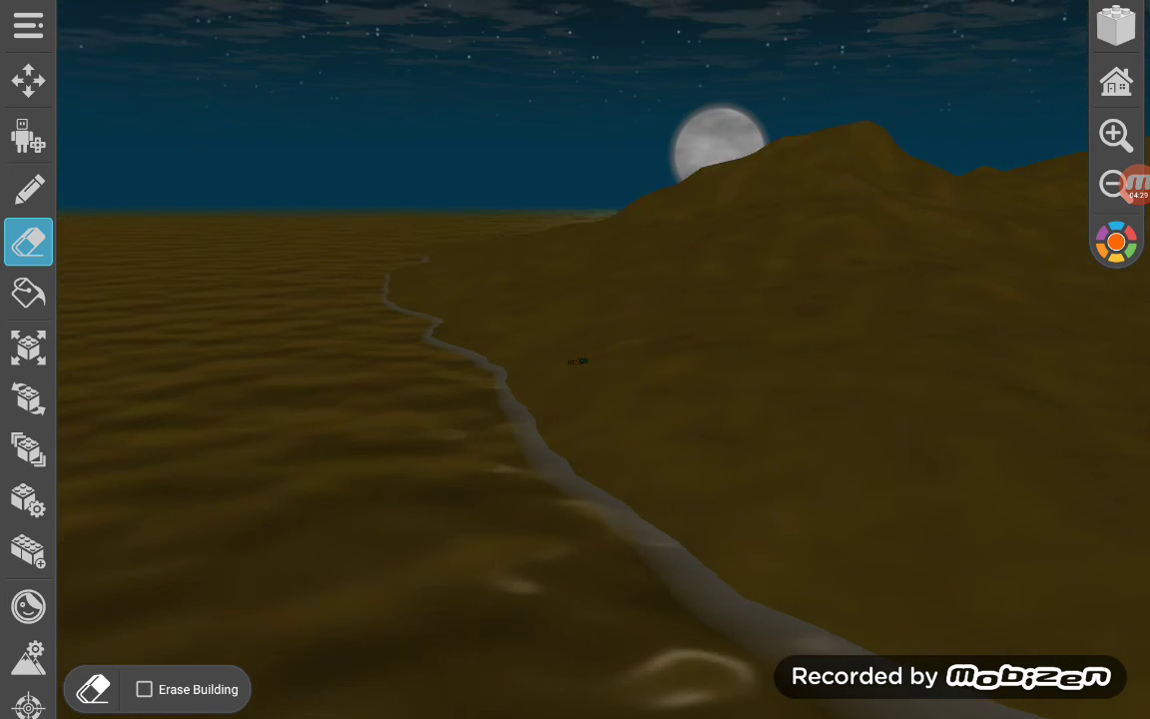
drag(399, 419, 728, 419)
scroll(579, 364, up, 3)
scroll(589, 369, up, 3)
scroll(598, 375, up, 3)
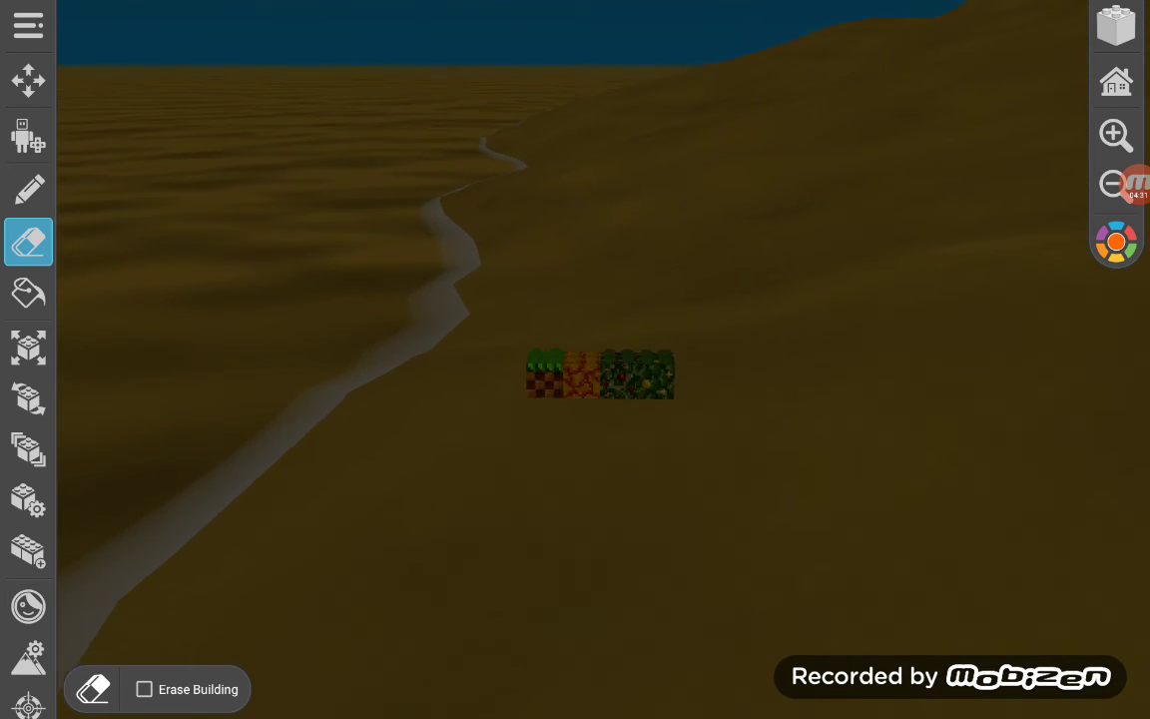
scroll(629, 390, up, 3)
click(28, 347)
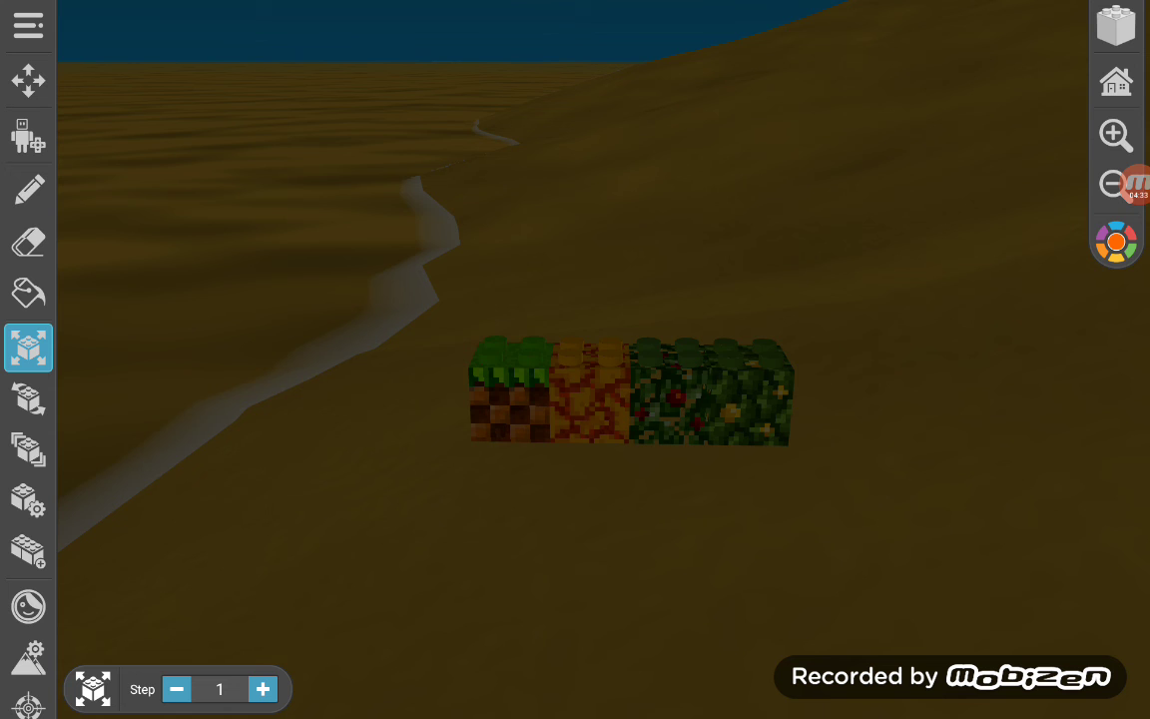
- Select the leftmost grass brick and drag it left toward the river, away from the row
click(510, 395)
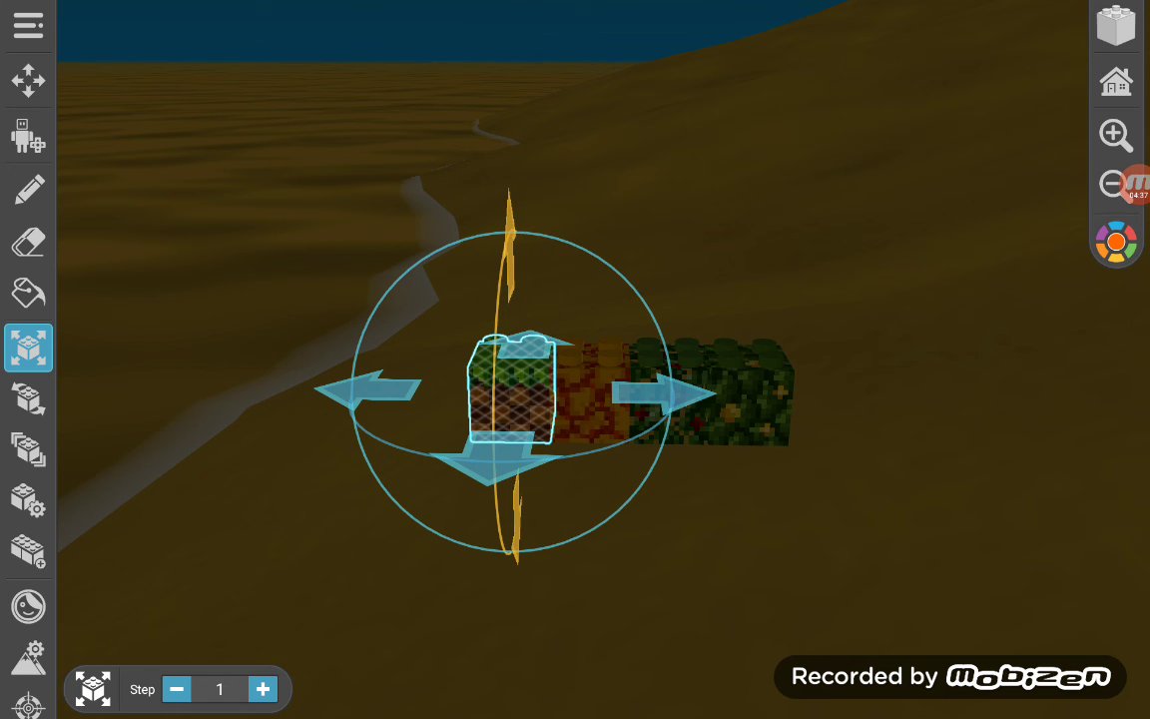
mouse_move(510, 394)
mouse_down()
mouse_move(346, 323)
mouse_move(246, 303)
mouse_up()
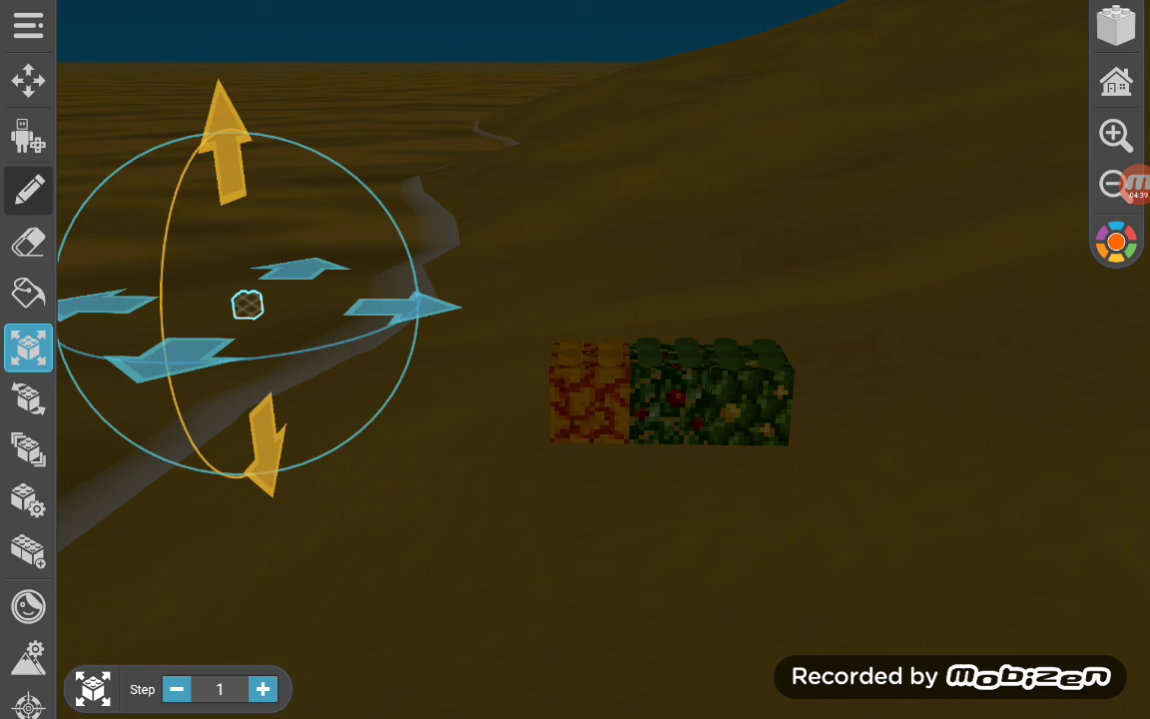